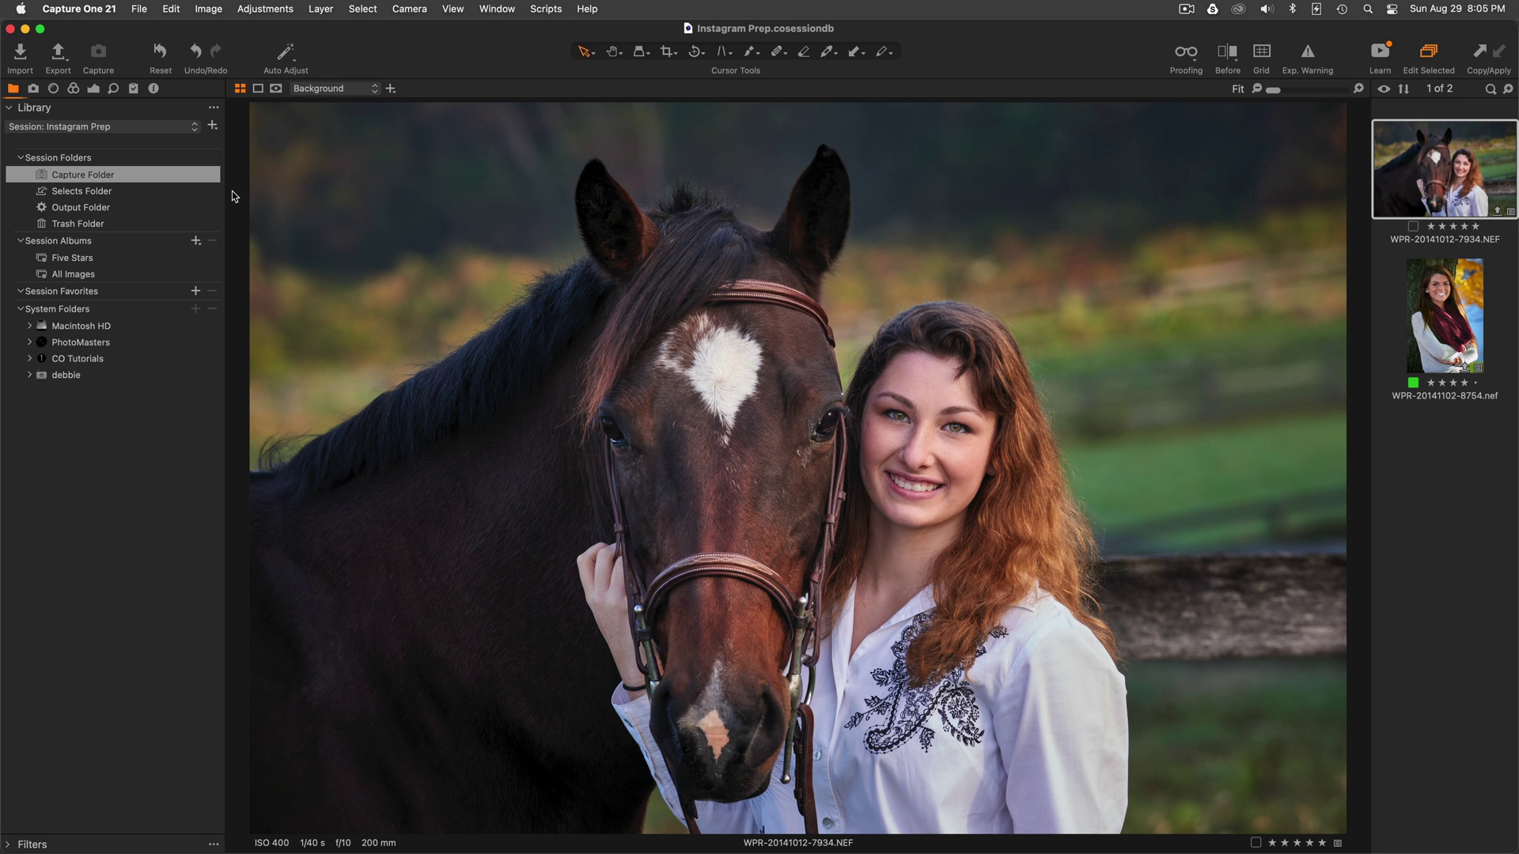
- Review the Instagram export recipe's format and size settings, including the pixel width, and close the export window
key(super+shift+e)
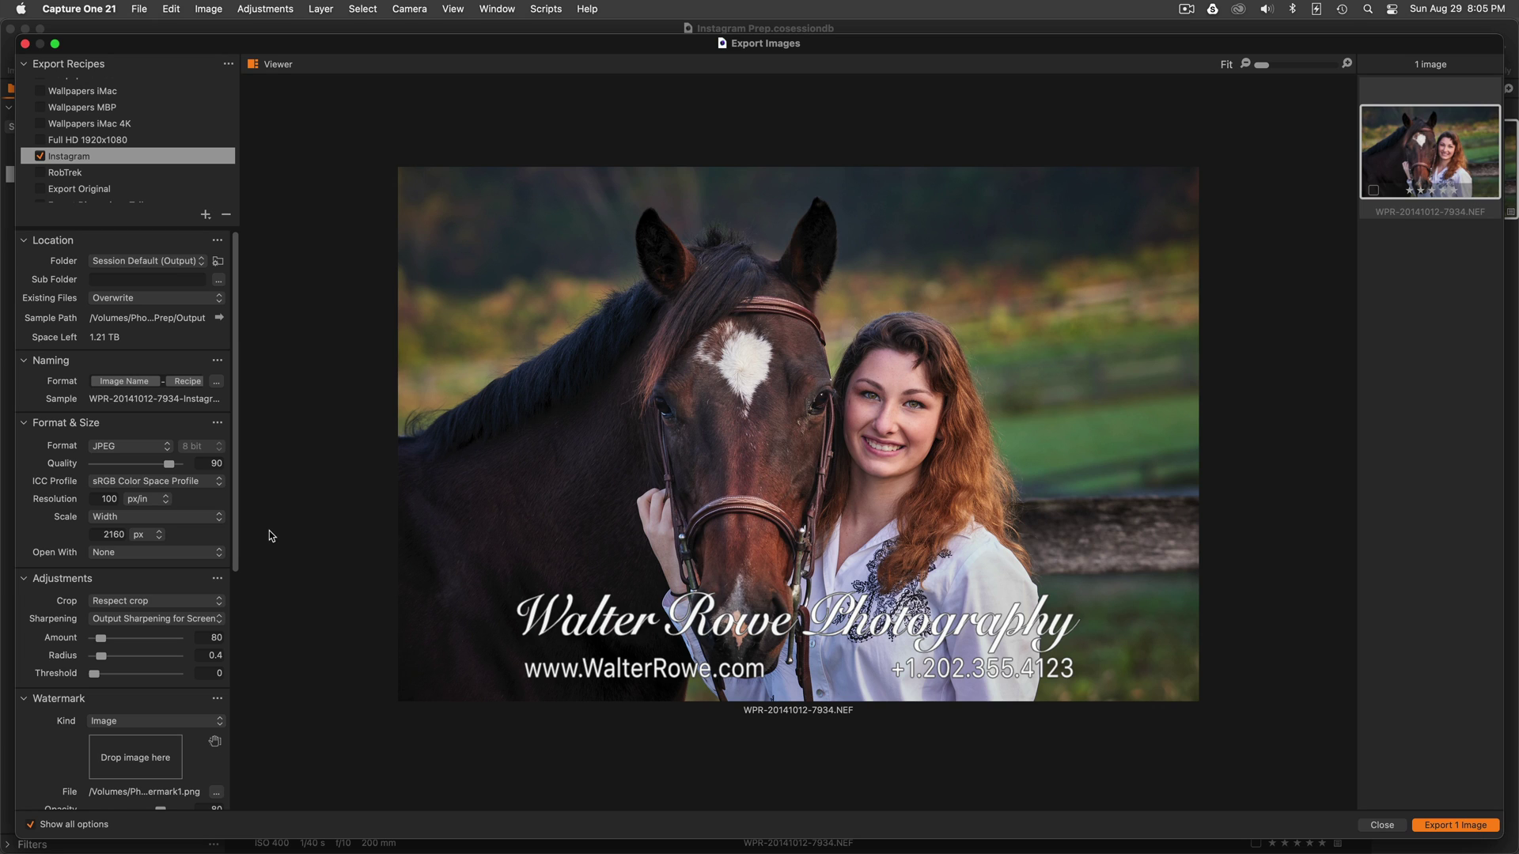
mouse_move(77, 427)
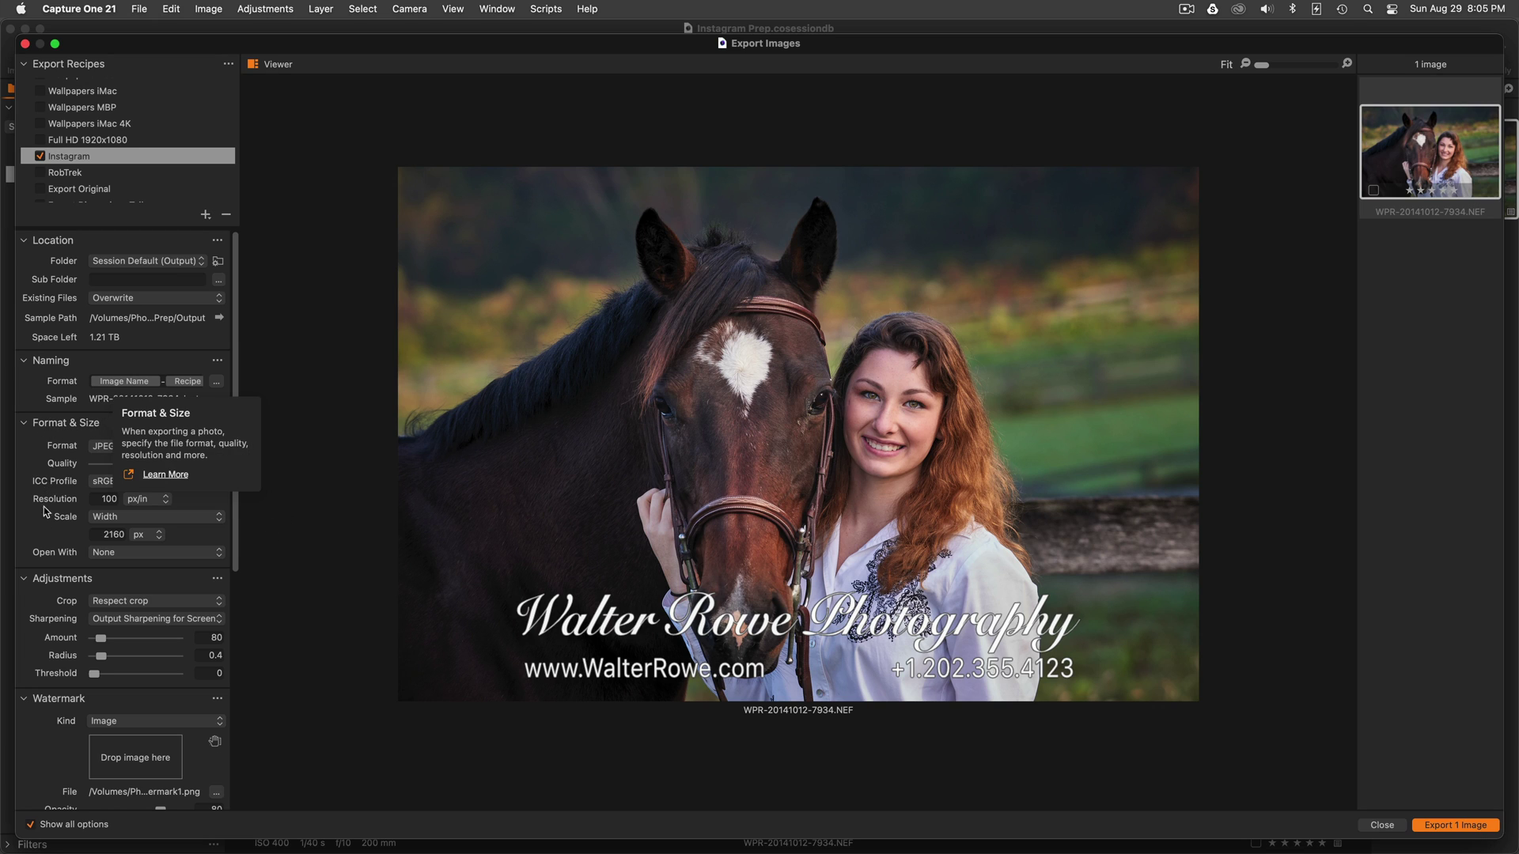
double_click(94, 534)
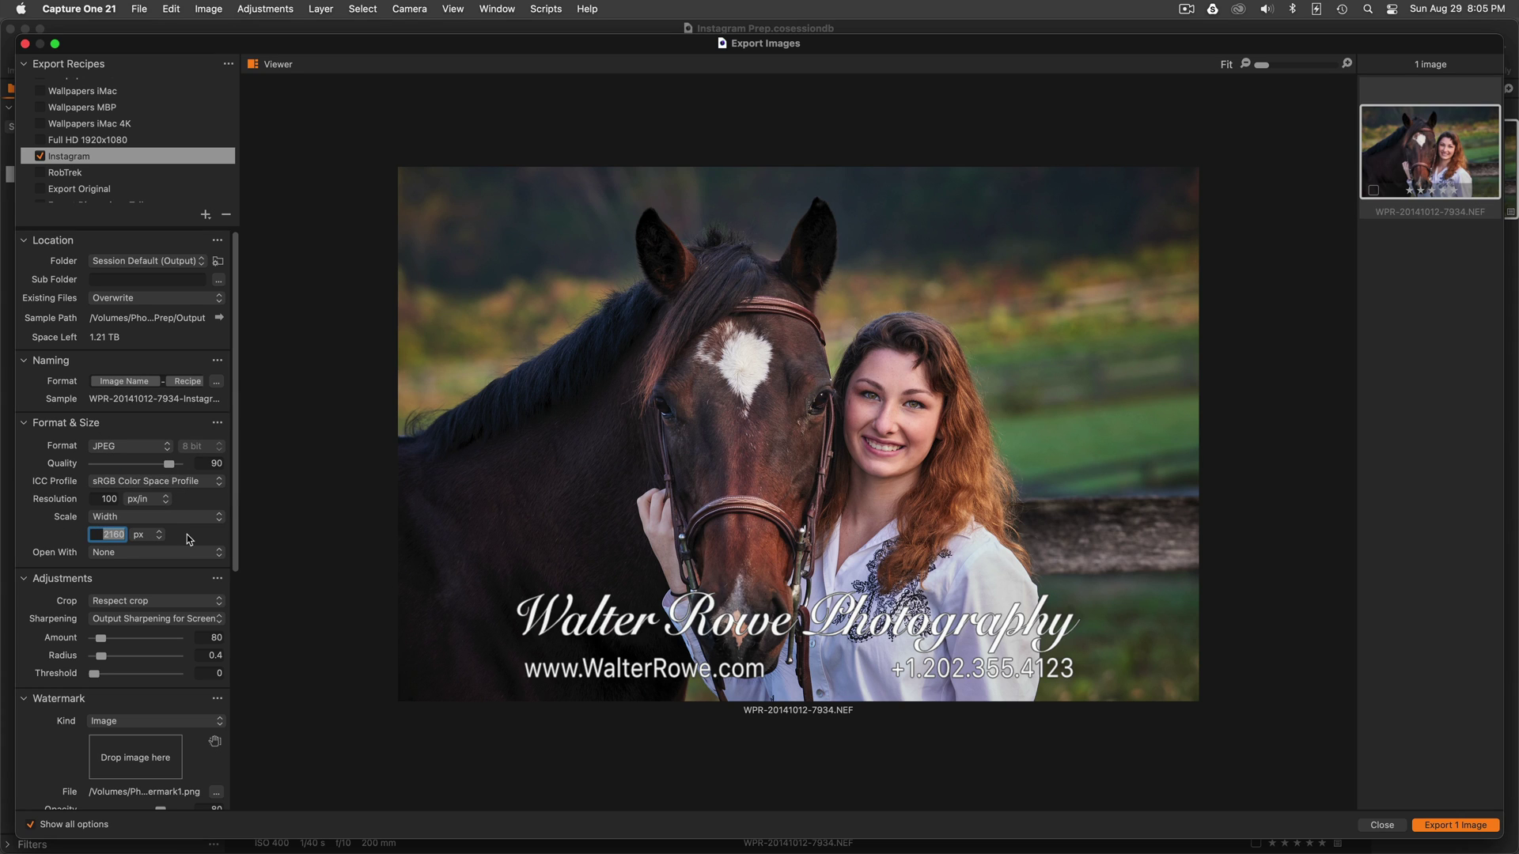
key(Return)
click(1389, 826)
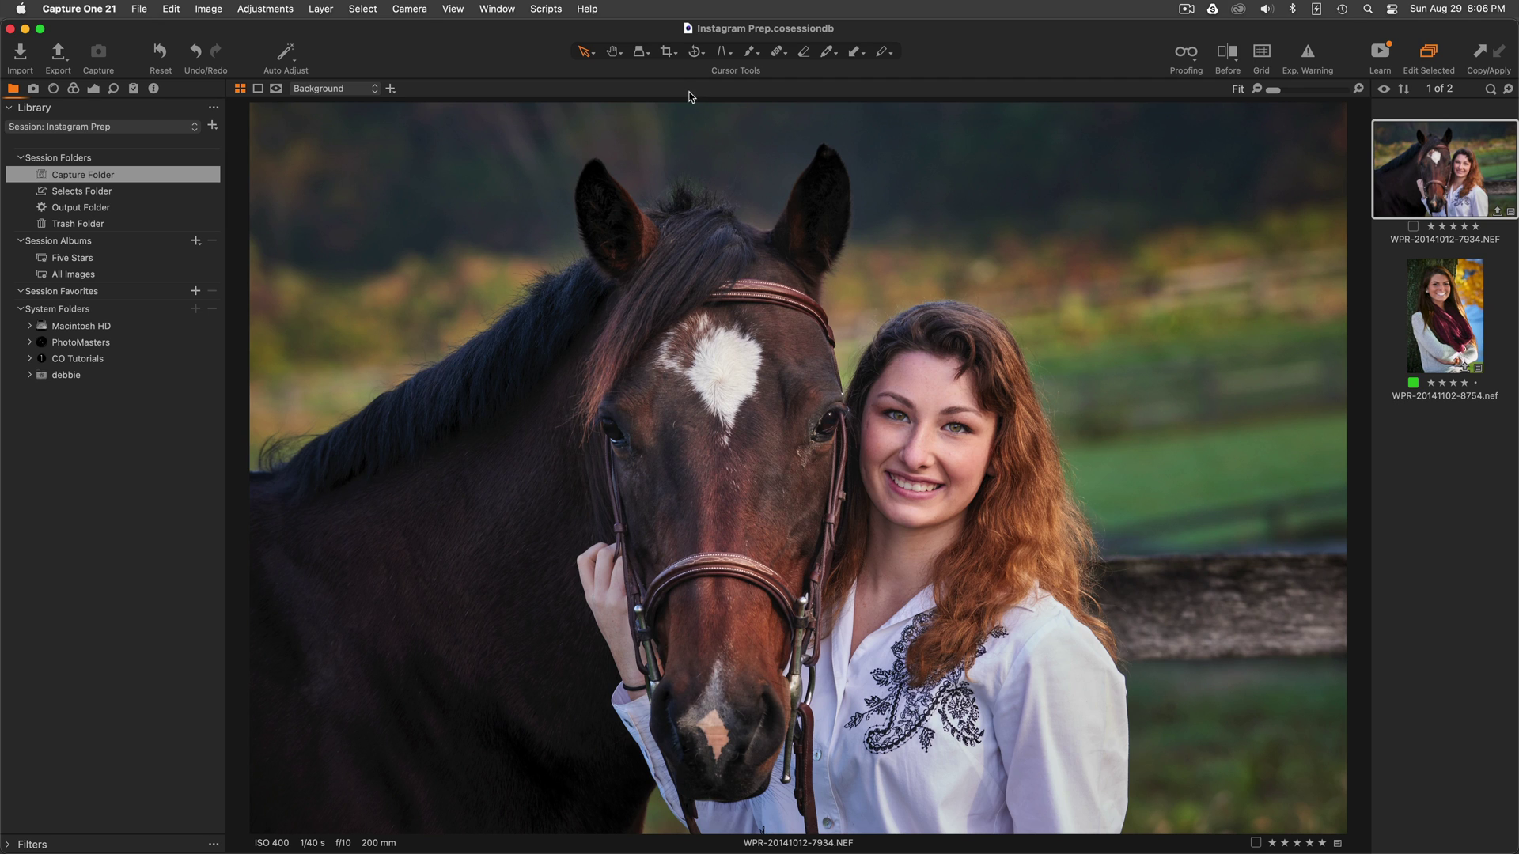
- Crop the horse portrait to a 4x5 ratio and try a smaller crop frame shifted toward the photo's upper part
click(669, 55)
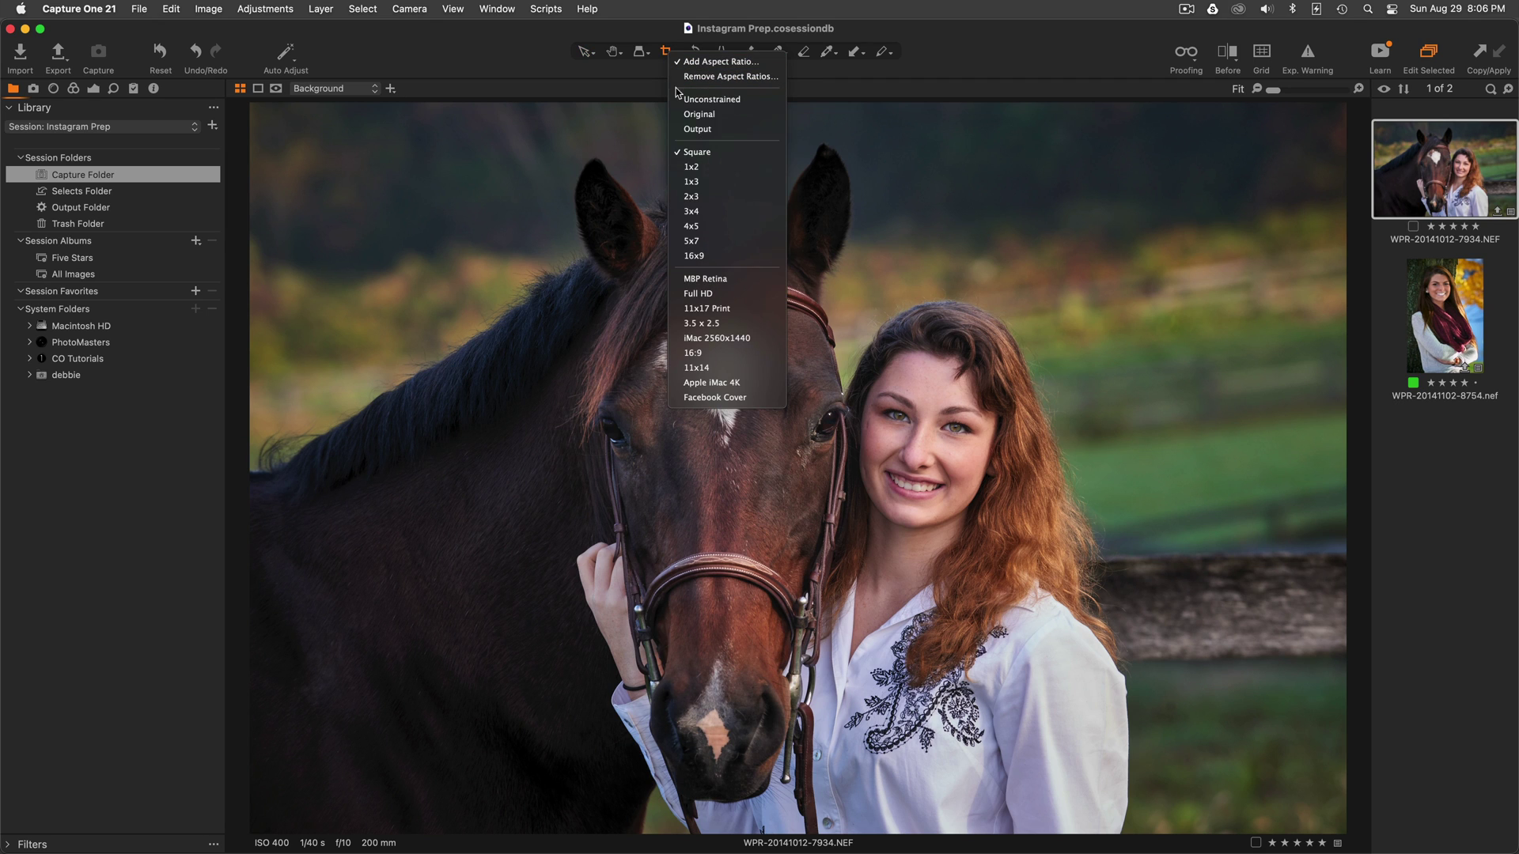
click(699, 227)
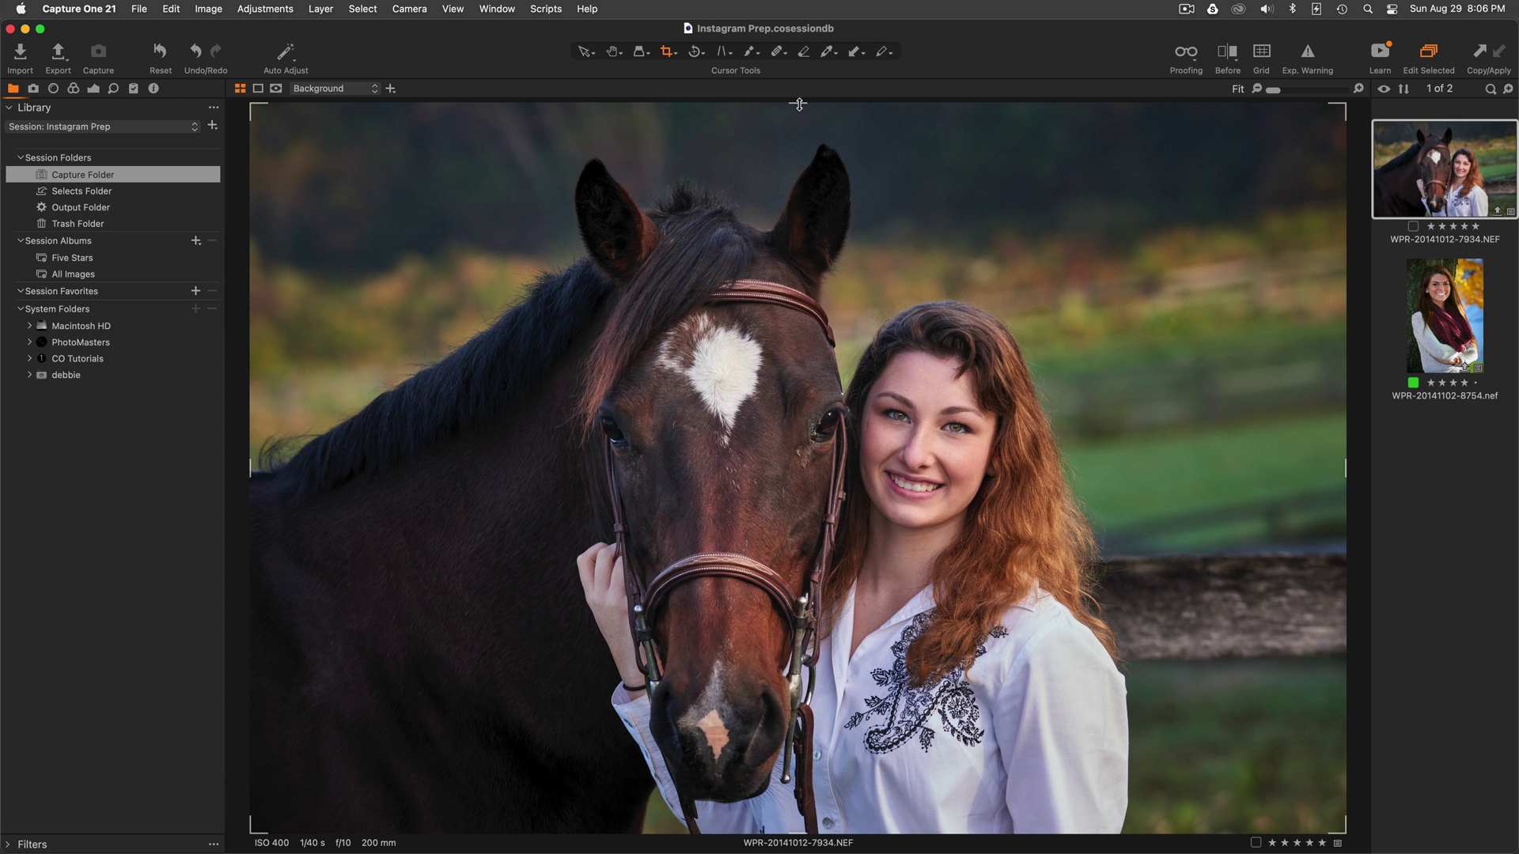
drag(797, 104, 799, 108)
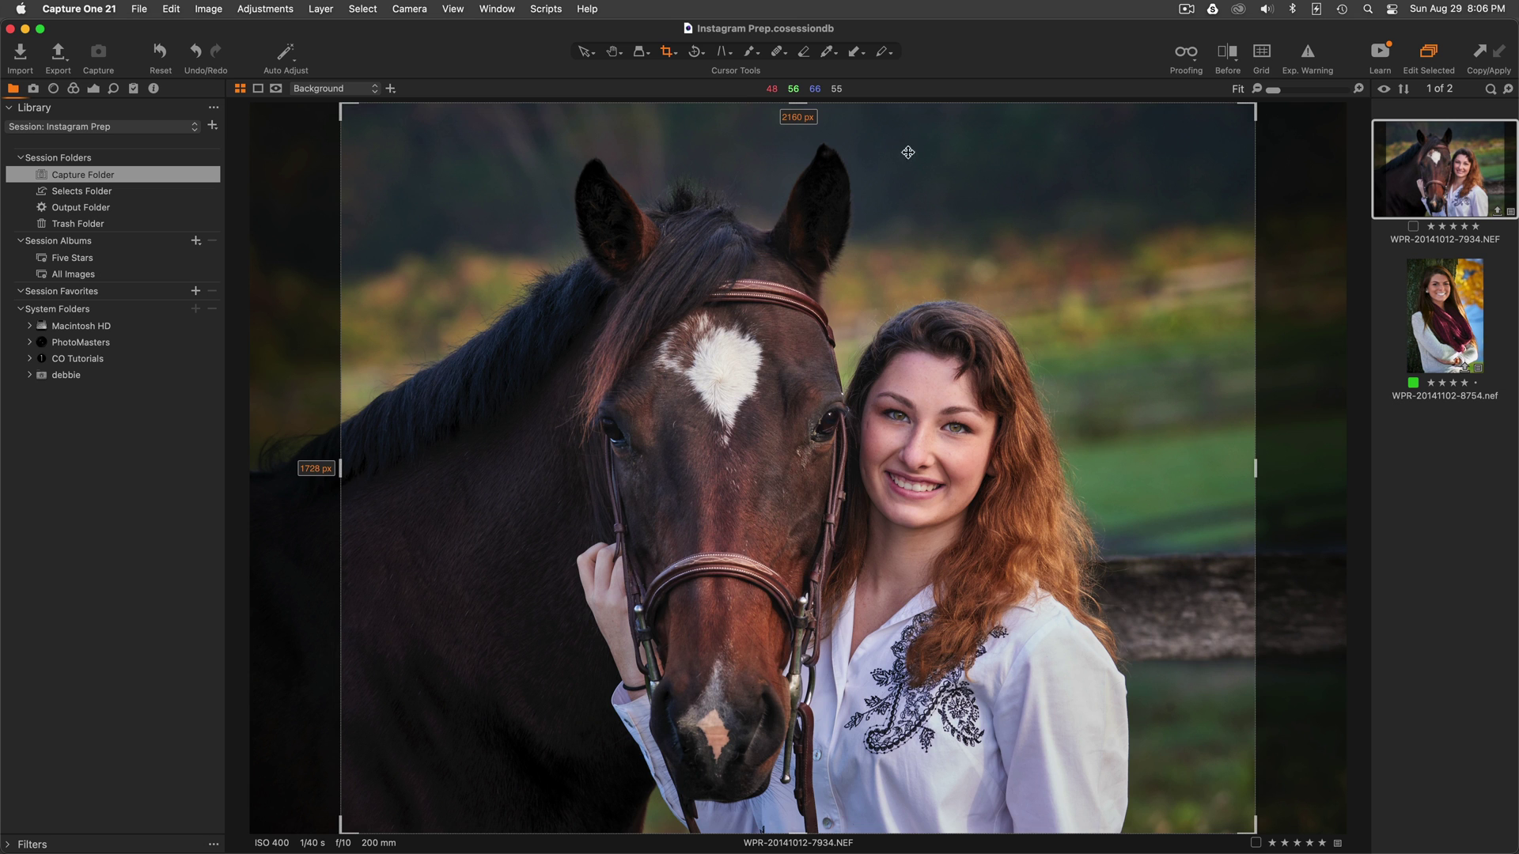
drag(1239, 116, 1120, 209)
drag(1010, 264, 1063, 176)
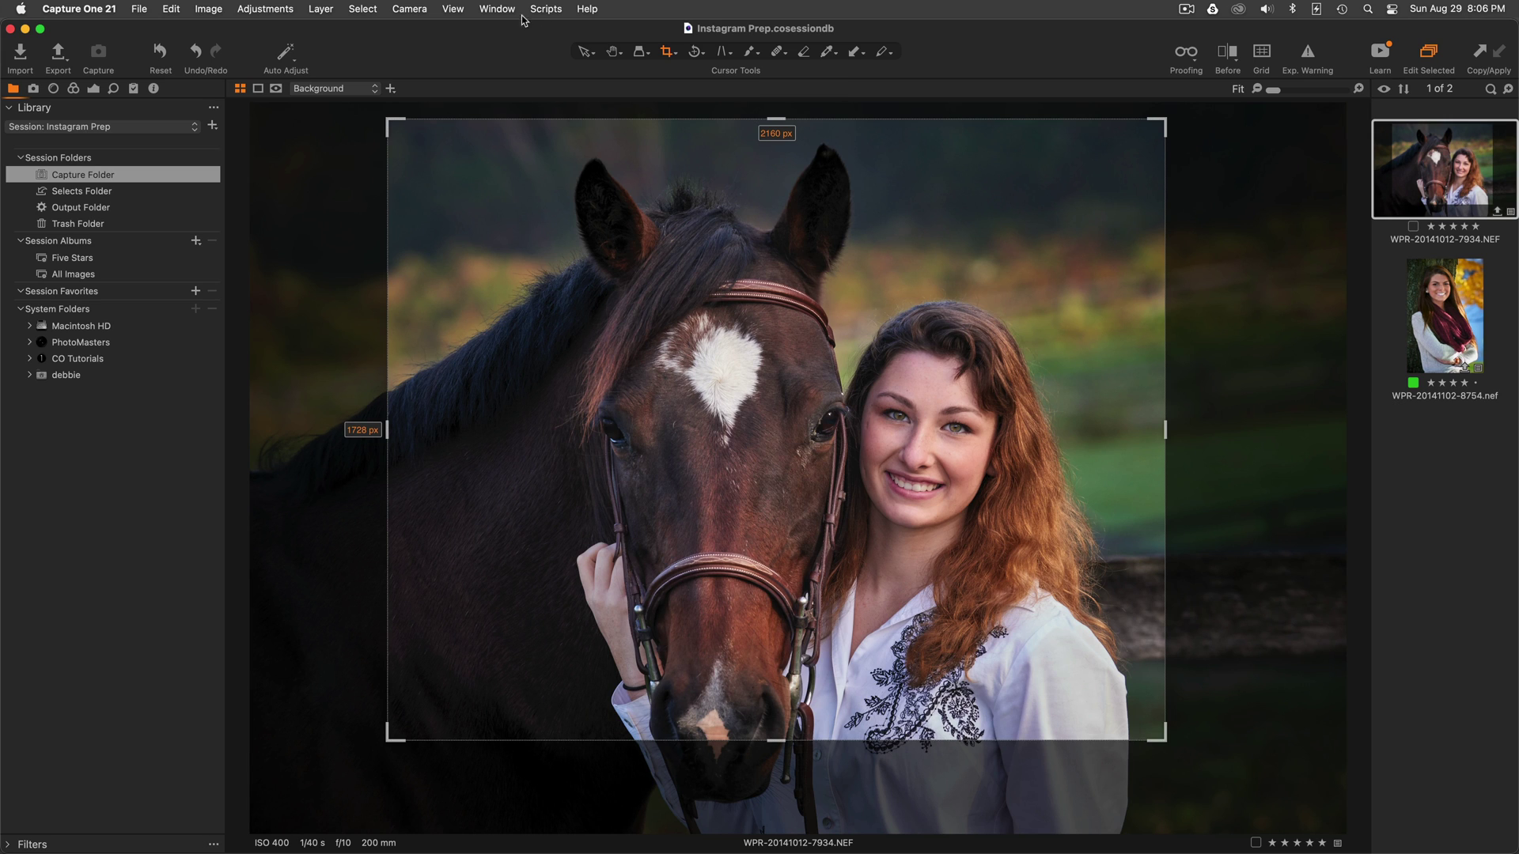
- Inspect the proof profile choices and preview the cropped horse portrait with the Instagram export recipe
click(457, 12)
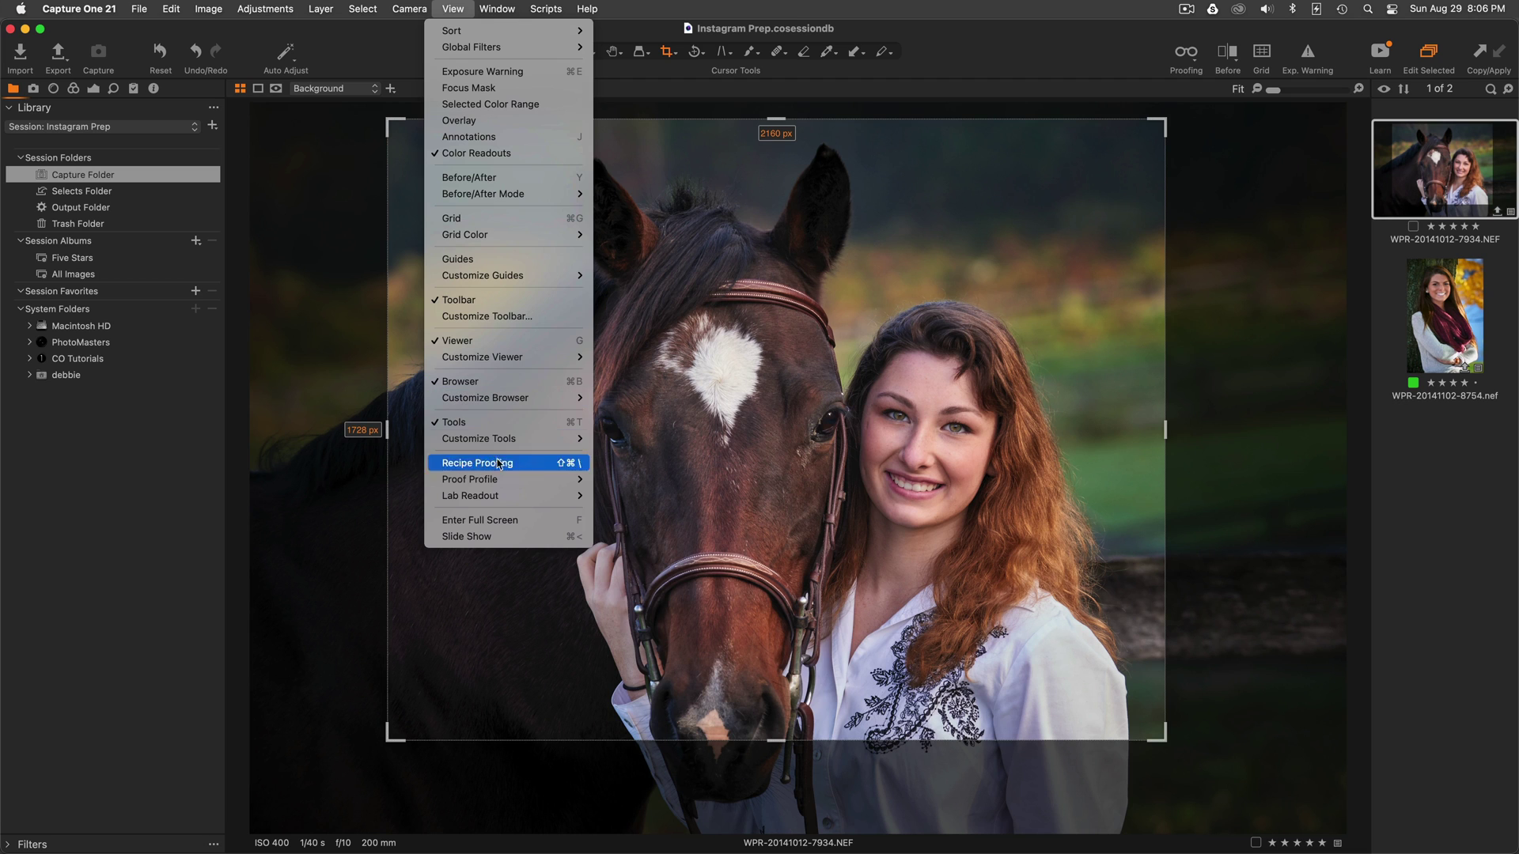
mouse_move(506, 479)
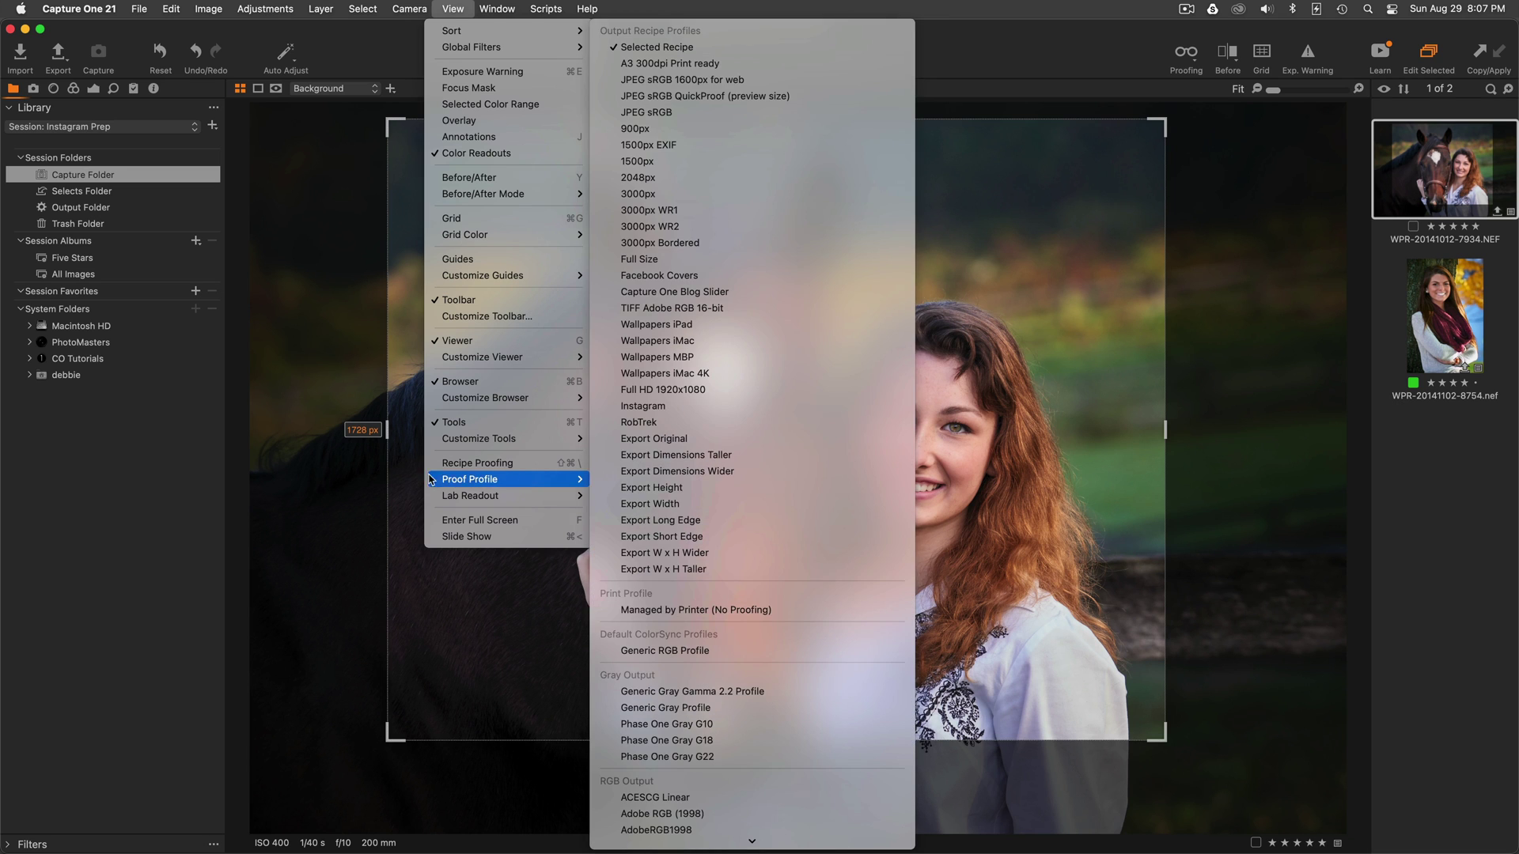
click(412, 477)
key(super+d)
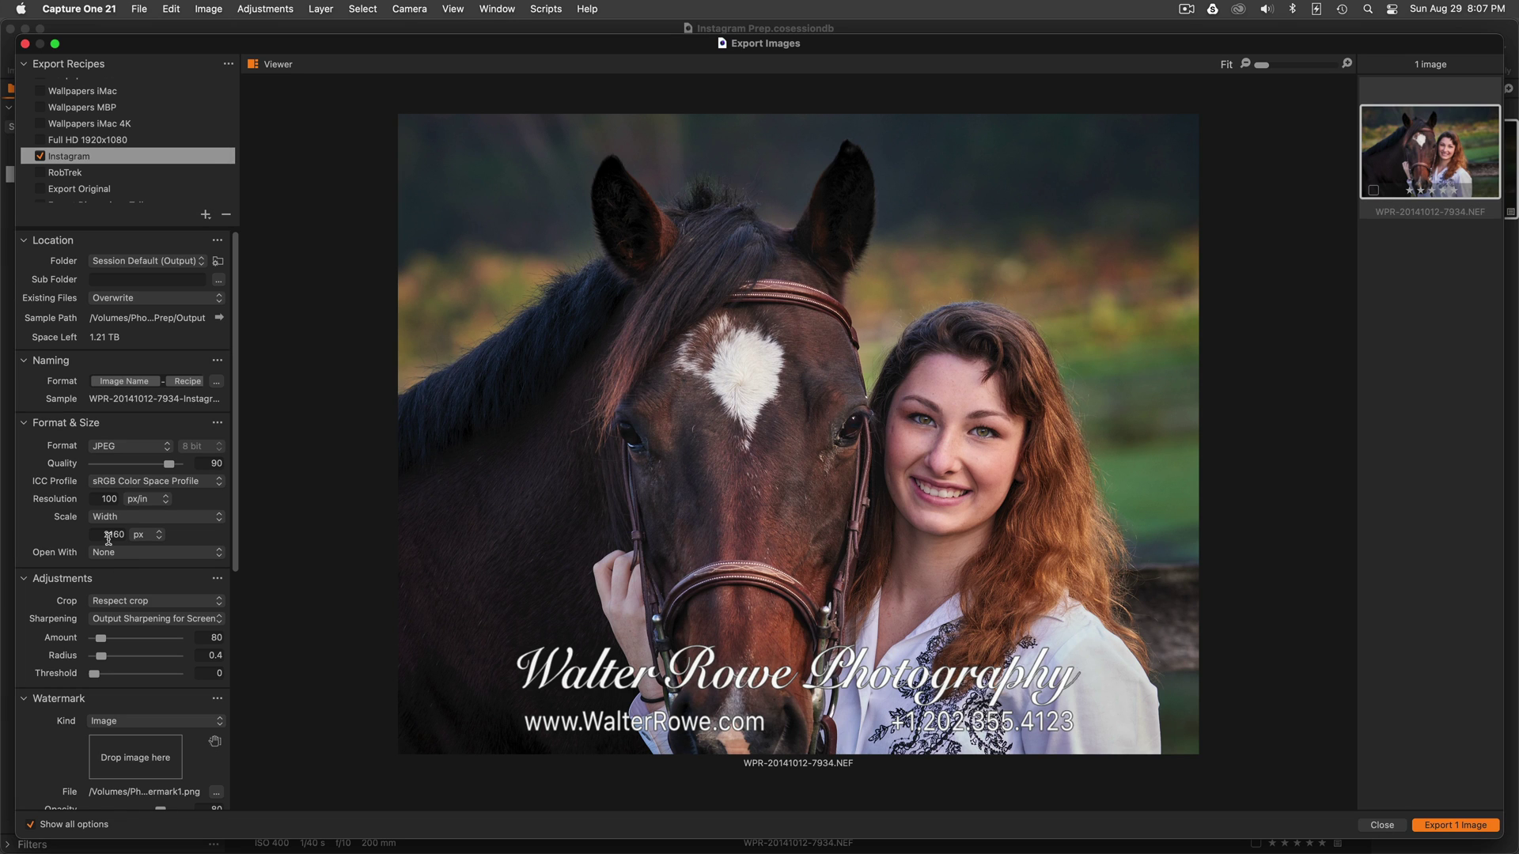
click(1376, 825)
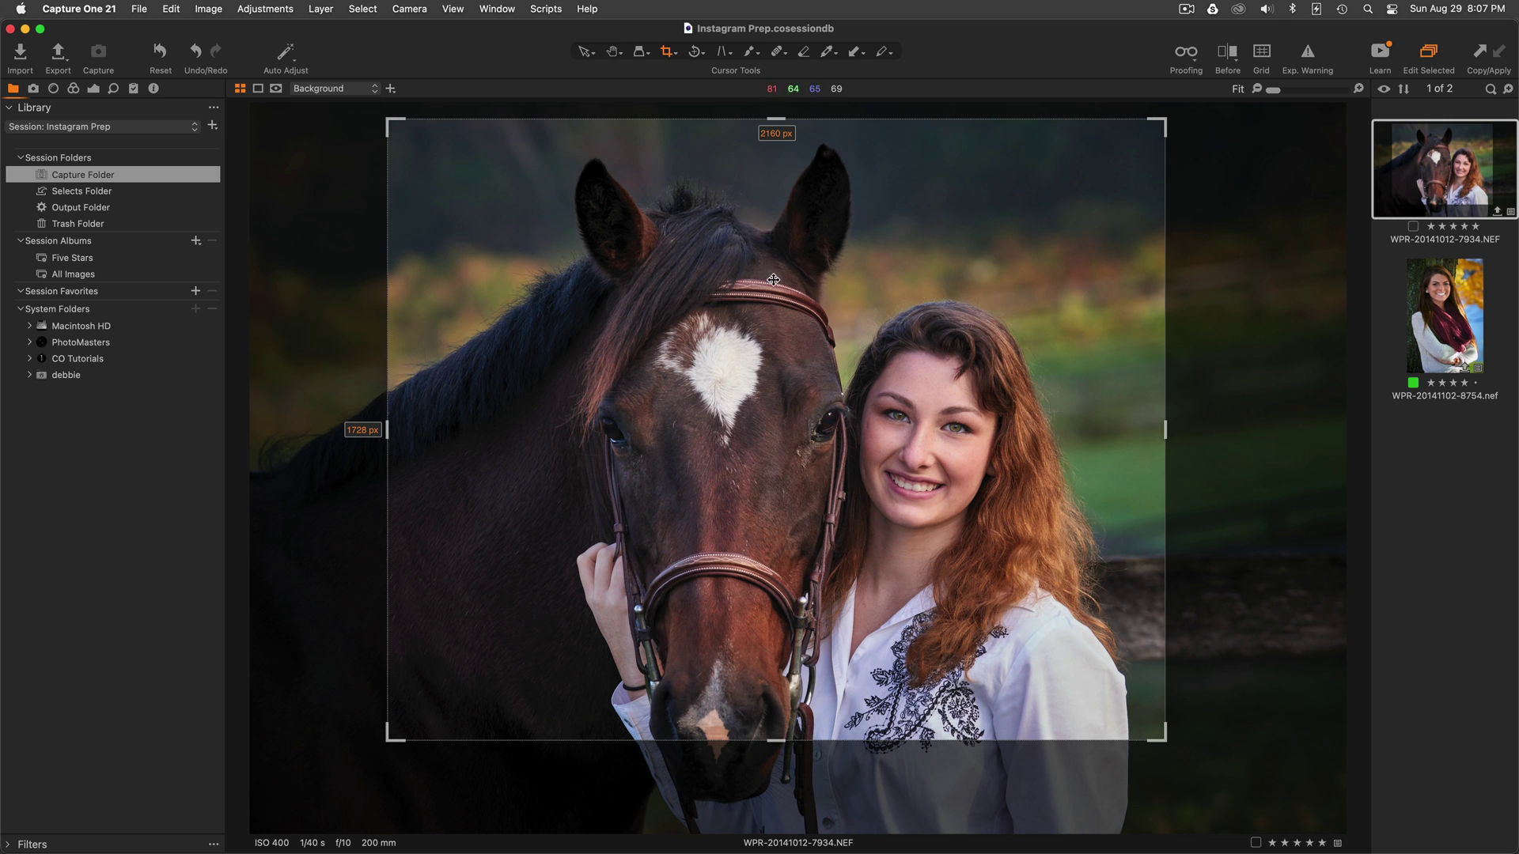
- Enlarge the horse portrait's crop to the photo's full height and reset the crop
drag(776, 740, 776, 833)
drag(775, 135, 777, 118)
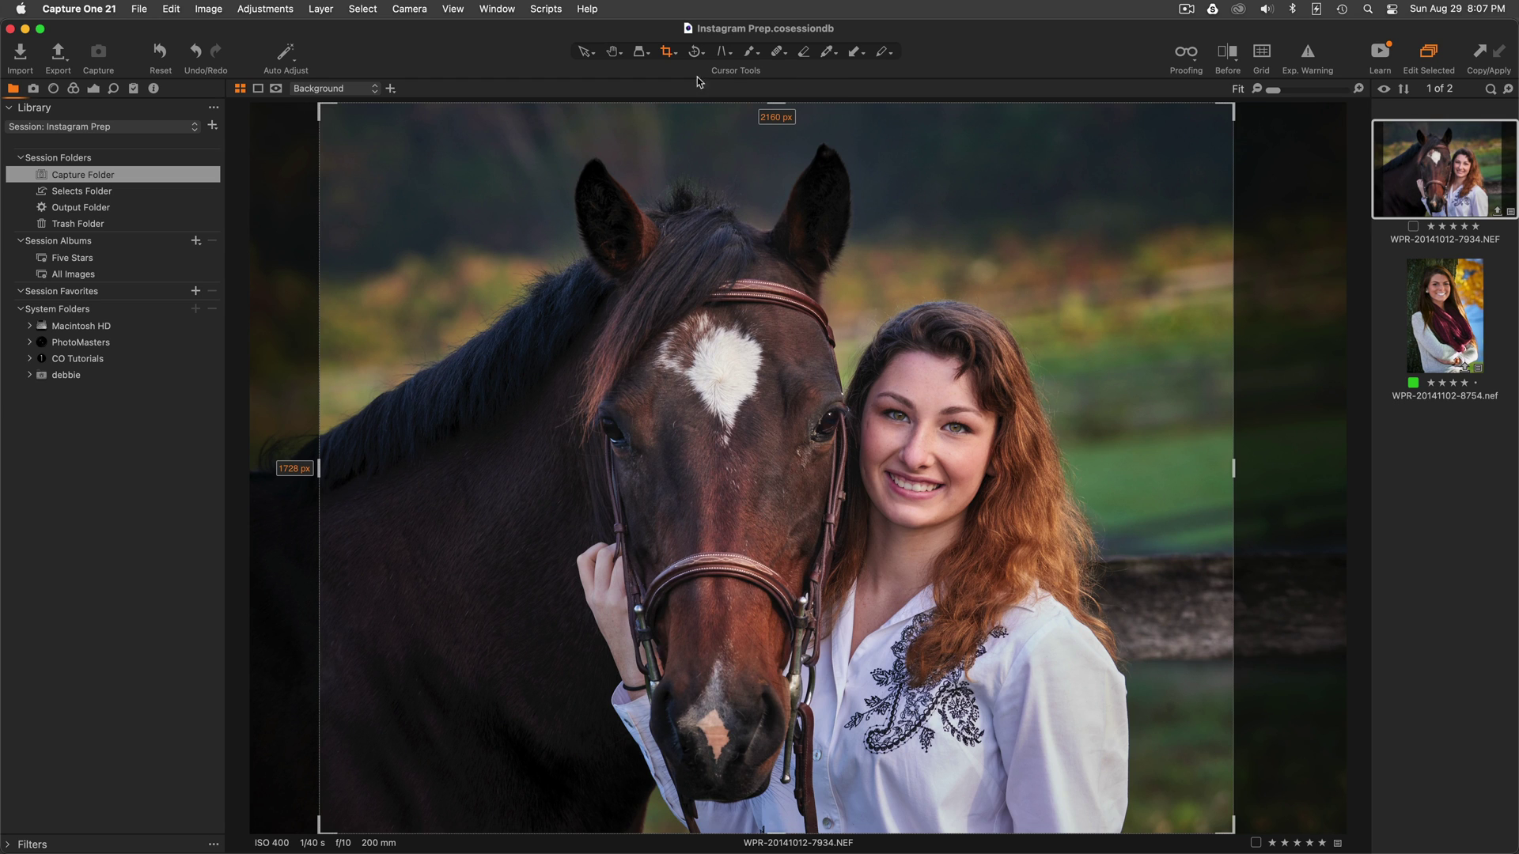
click(53, 89)
click(200, 300)
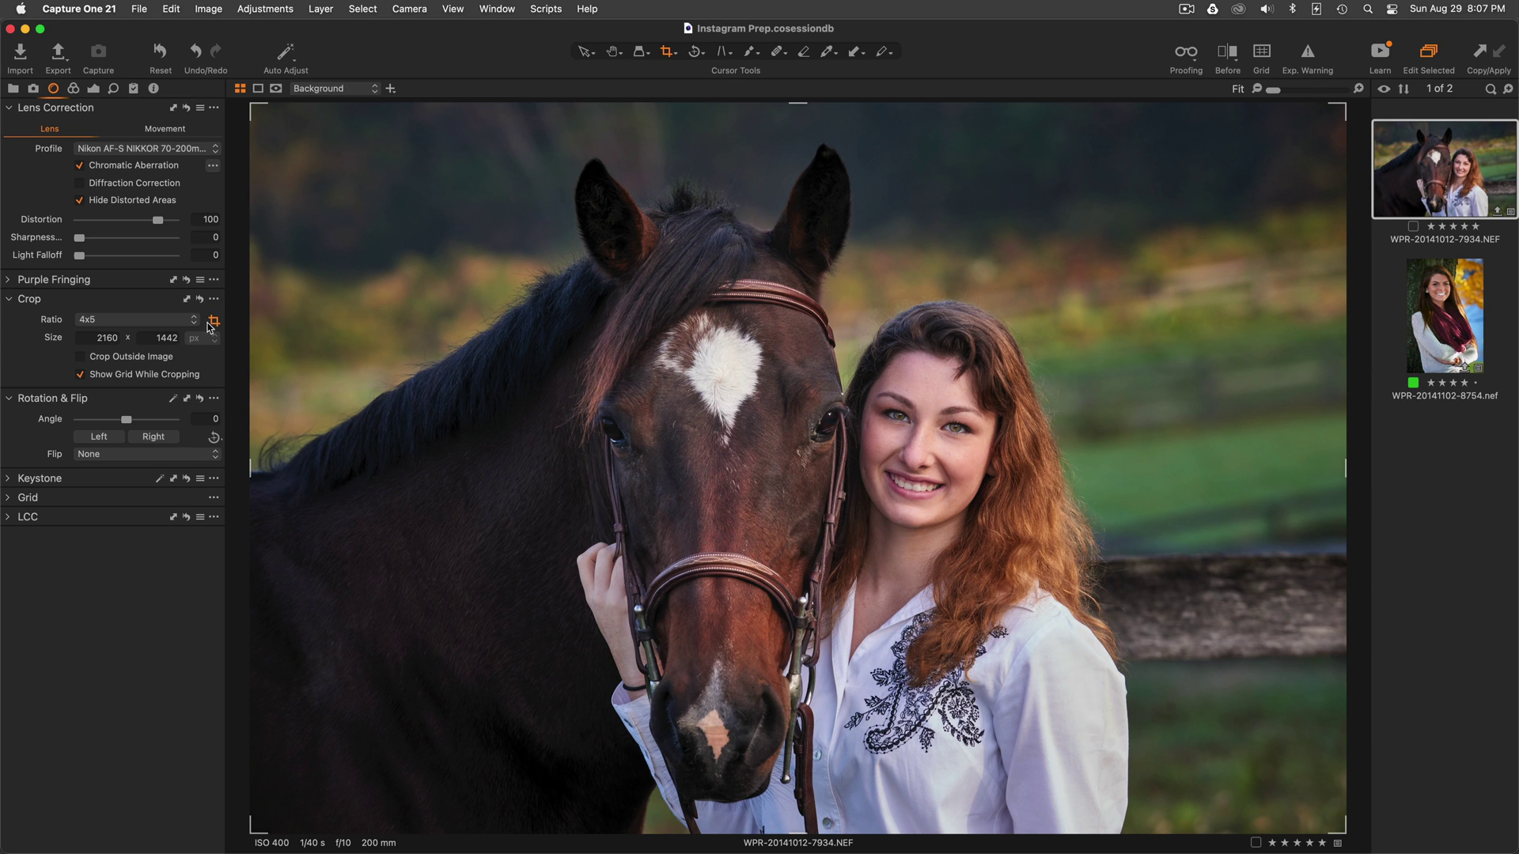
- Crop the horse portrait to a horizontal 4x5 ratio, keeping the photo's full height
click(671, 60)
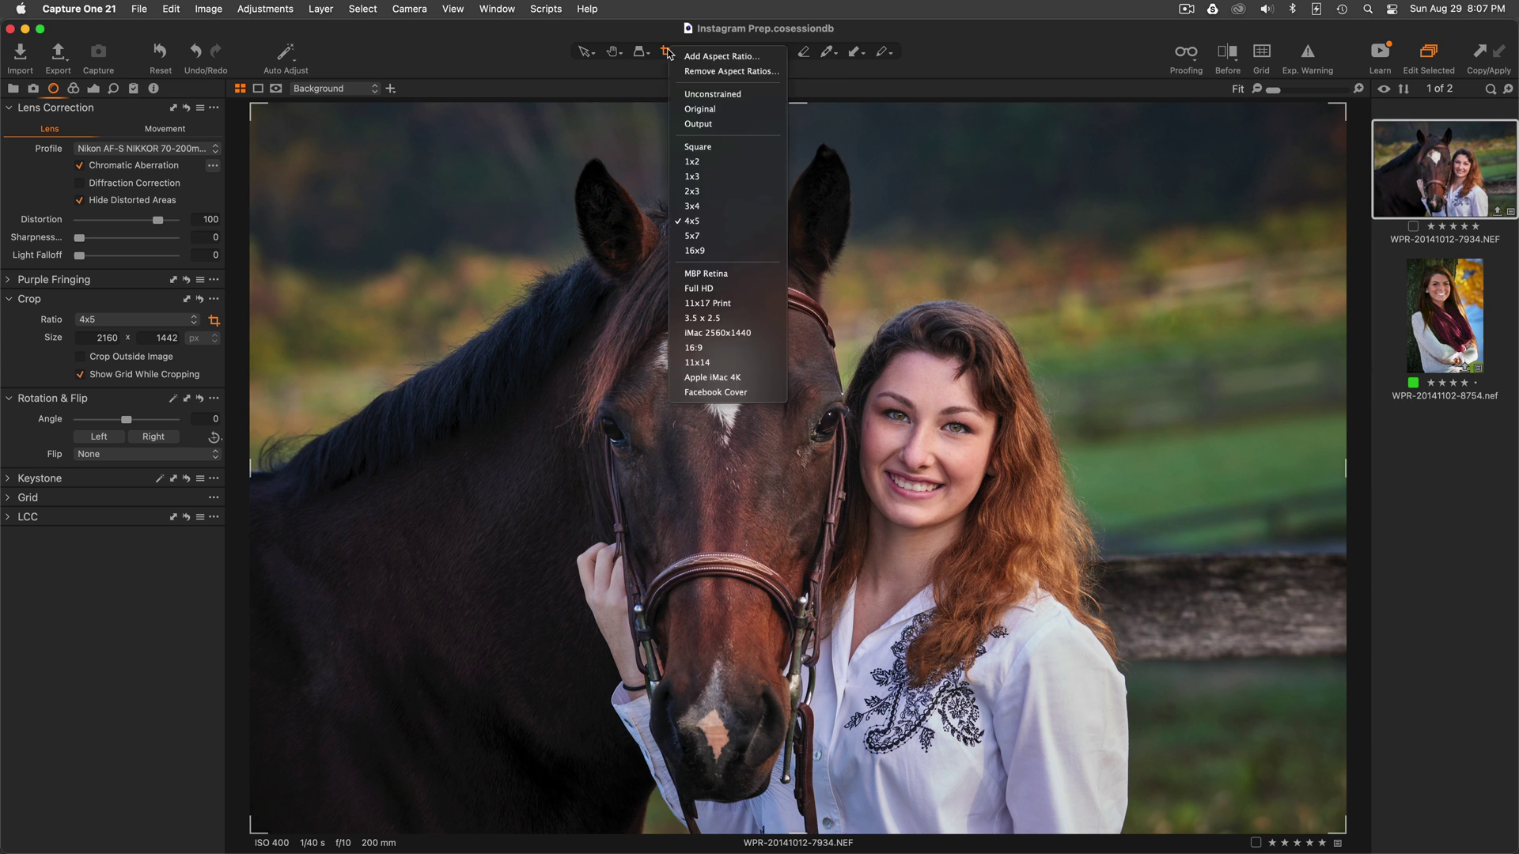
click(494, 176)
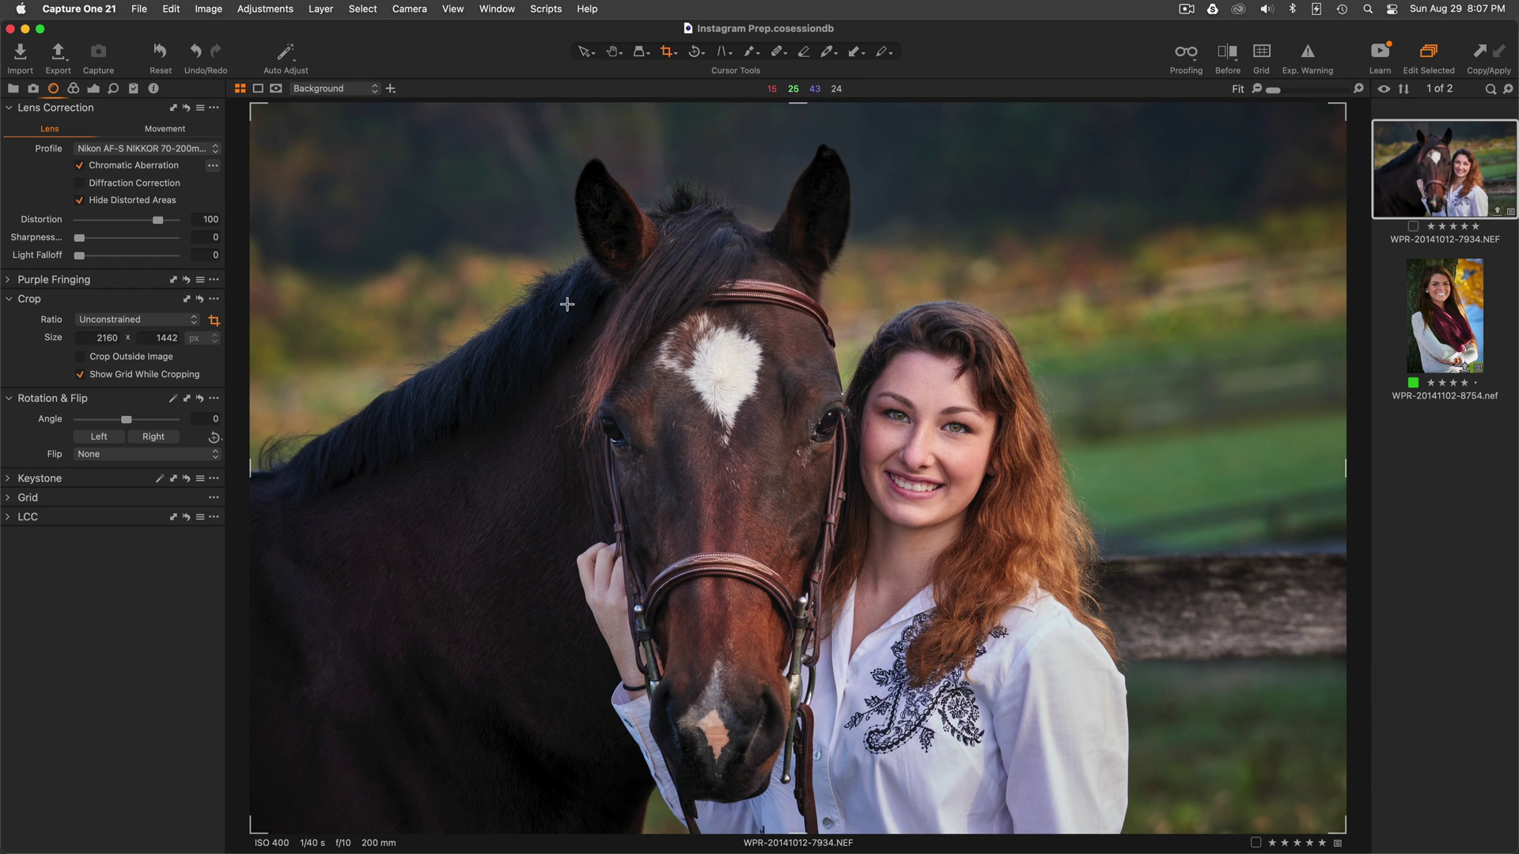
click(671, 60)
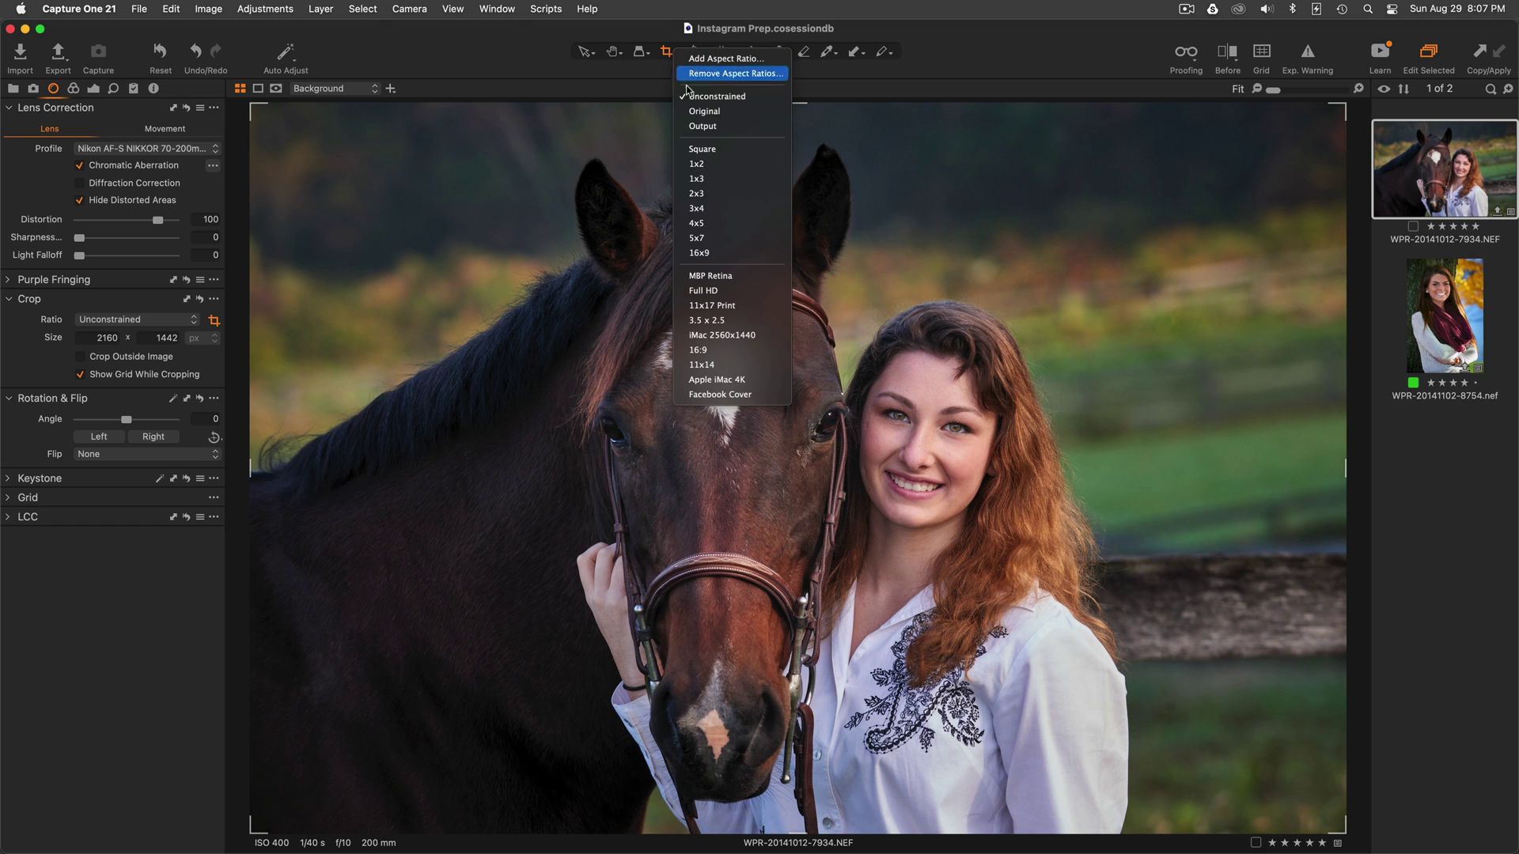
click(699, 223)
drag(800, 105, 803, 96)
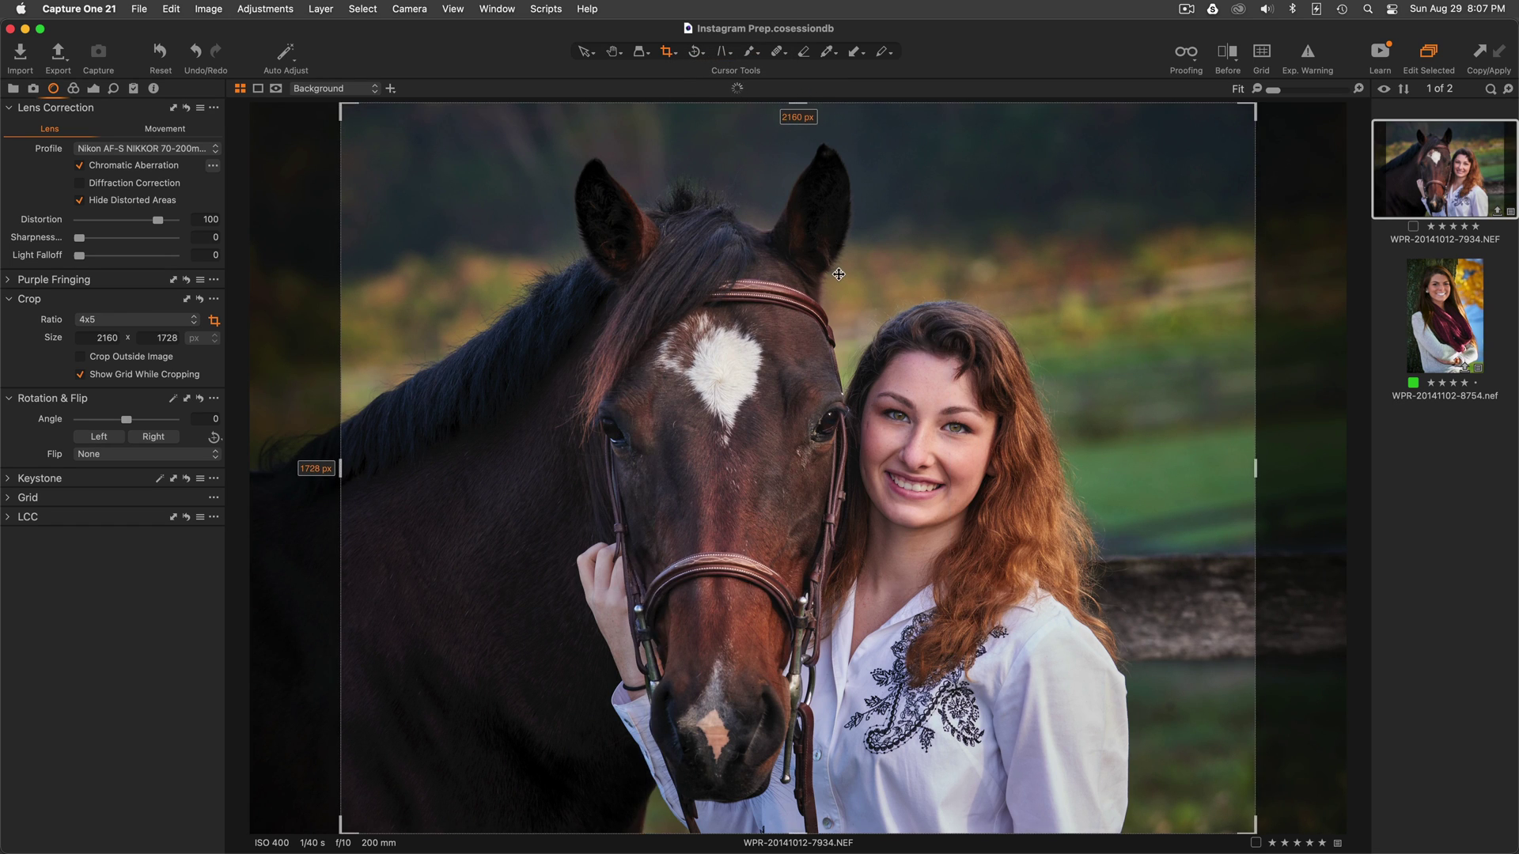
key(v)
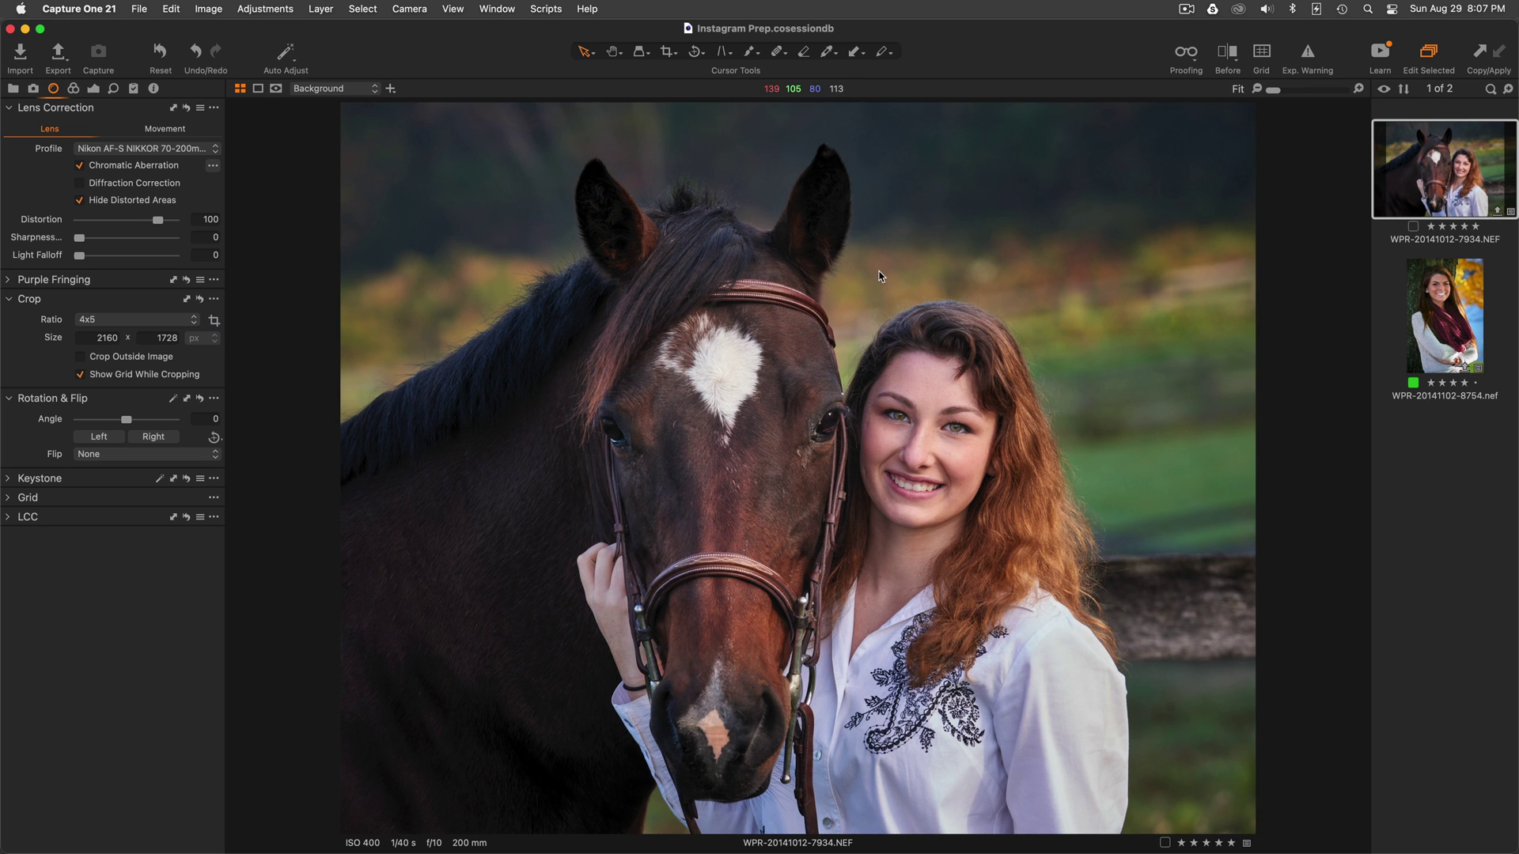
- Crop the portrait of the woman with the scarf to a vertical 4x5 ratio, keeping full width and trimming only the bottom
click(1446, 315)
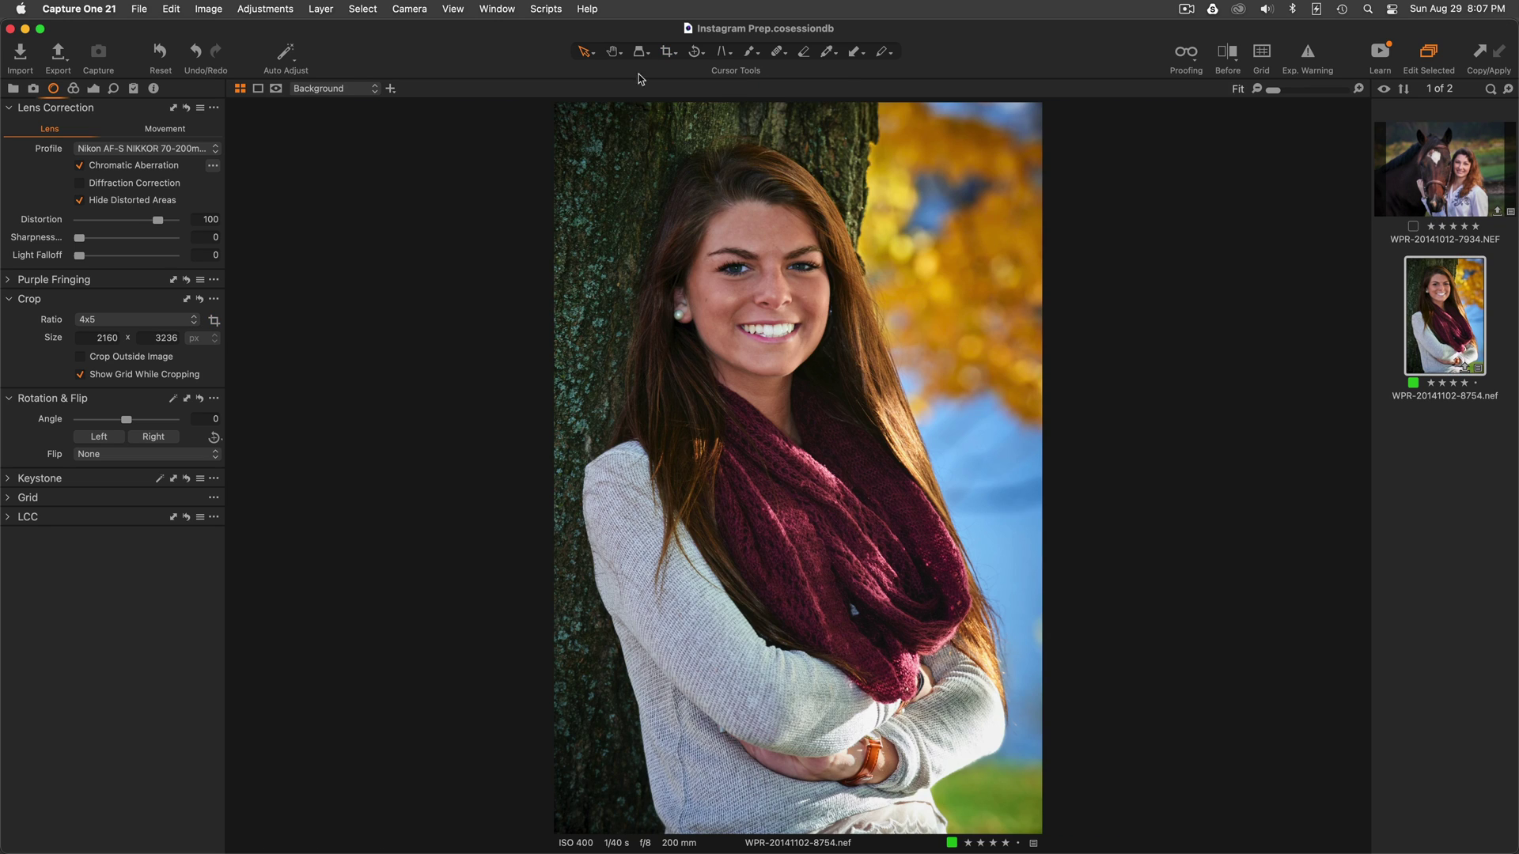
click(668, 53)
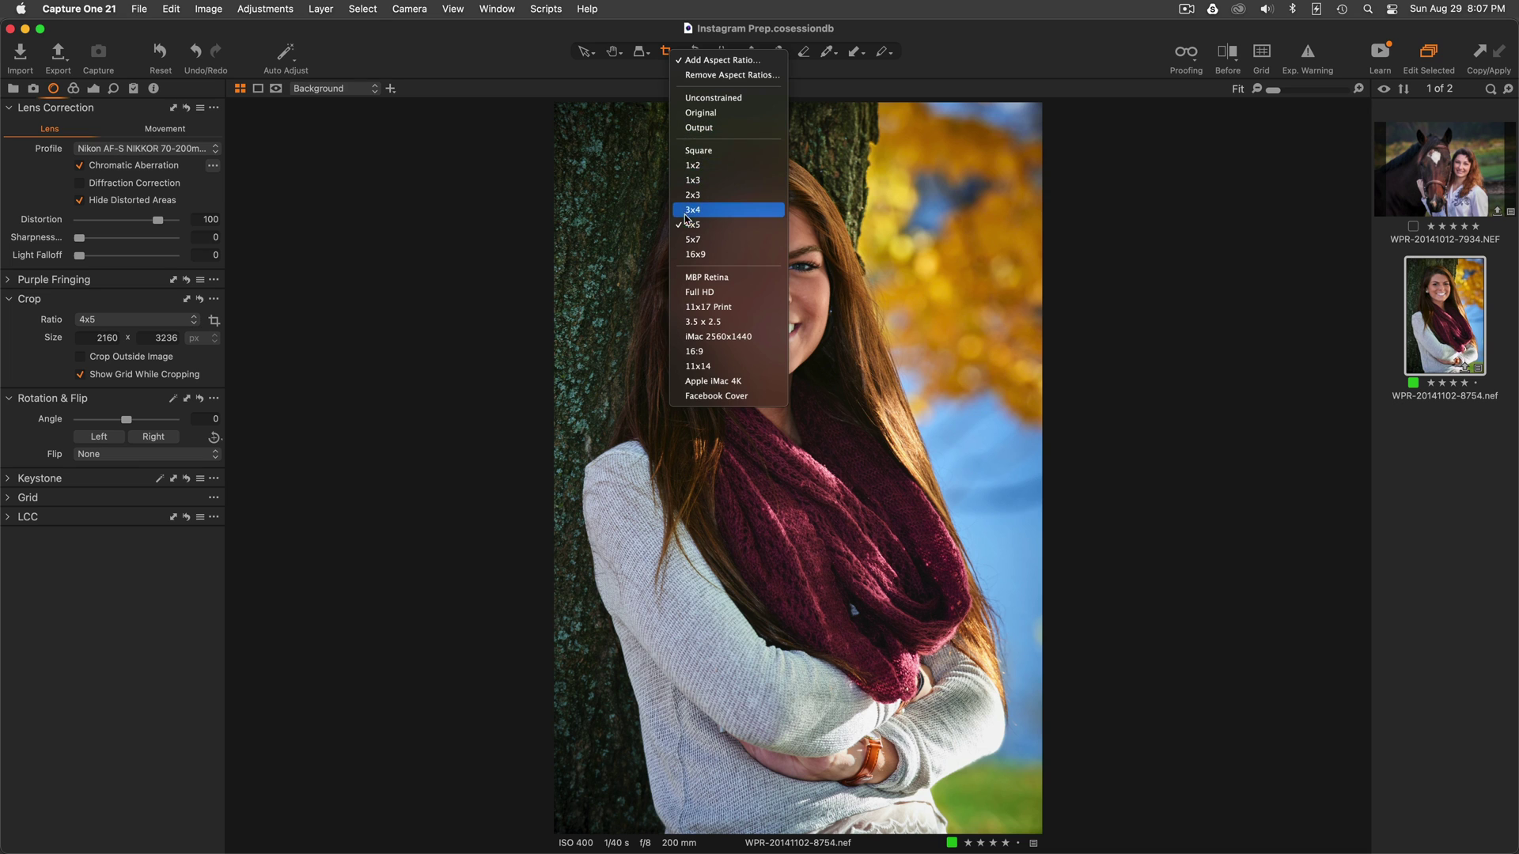
click(712, 225)
drag(787, 111, 791, 159)
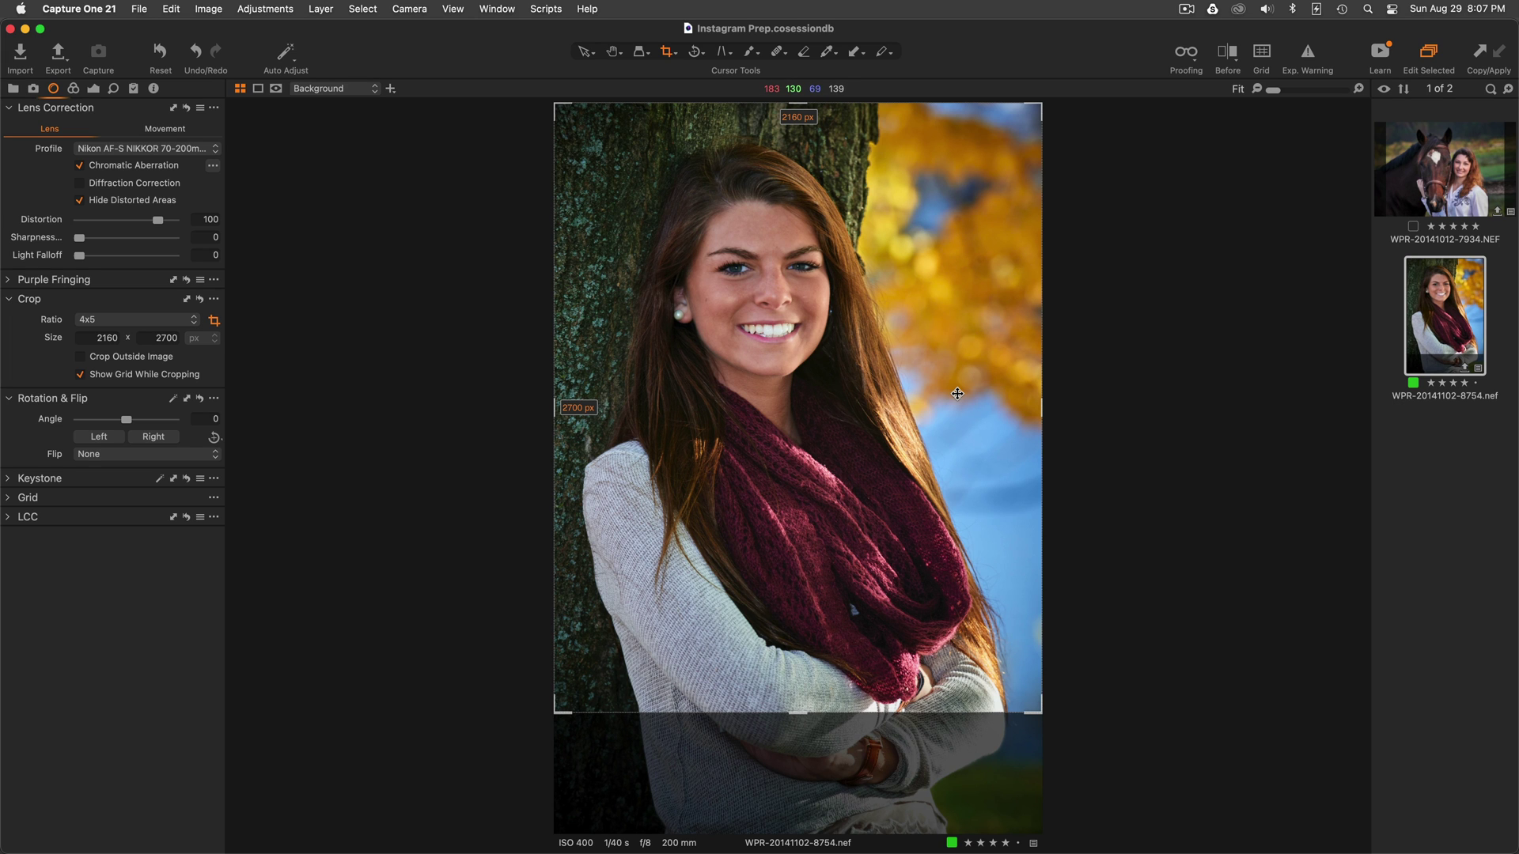
key(v)
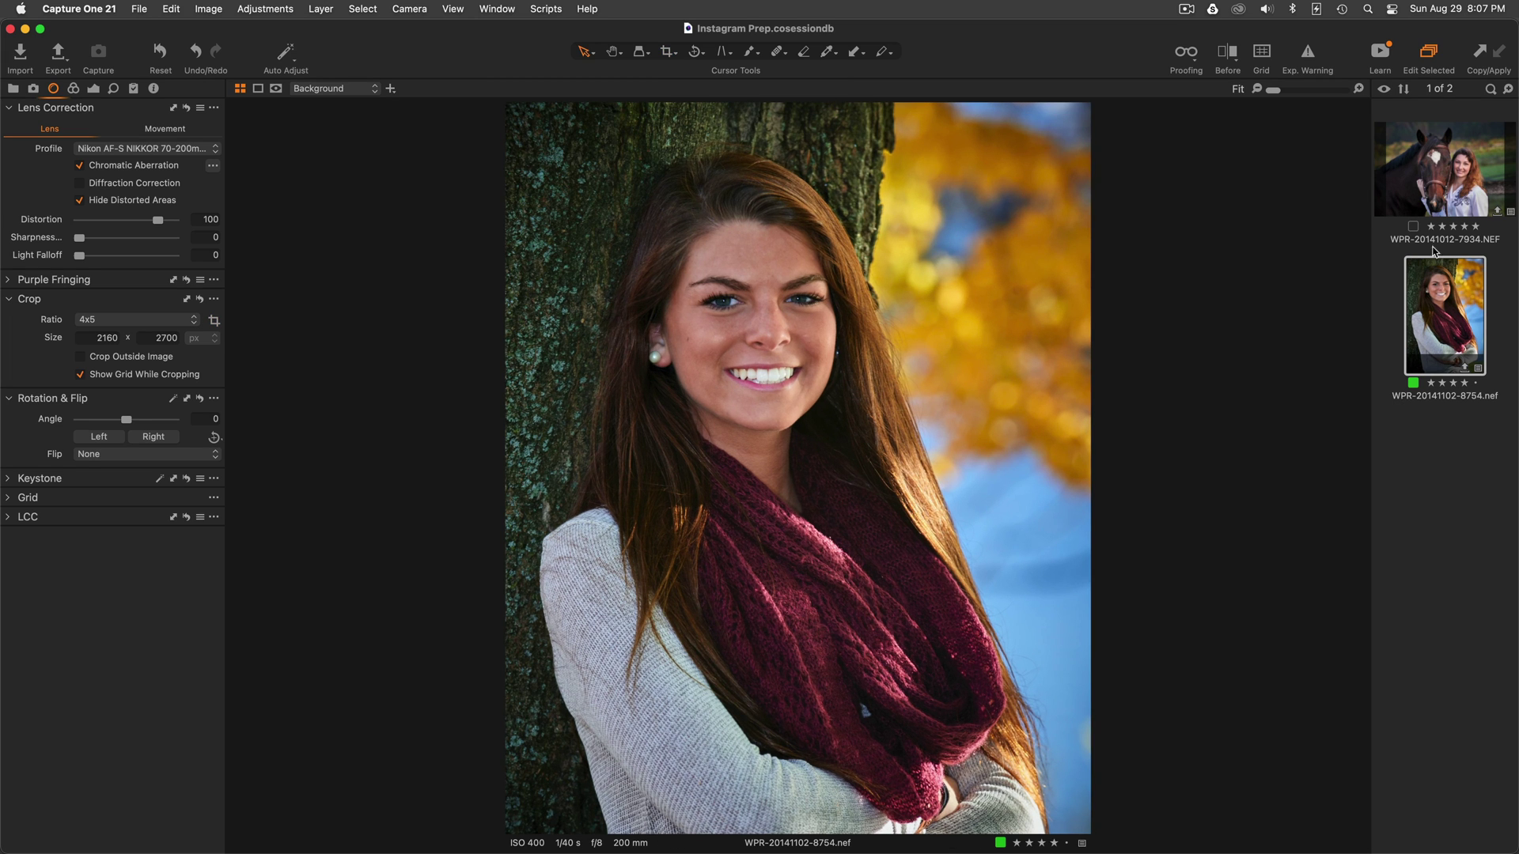
- Select both photos and clone a second variant of each
super+click(1446, 186)
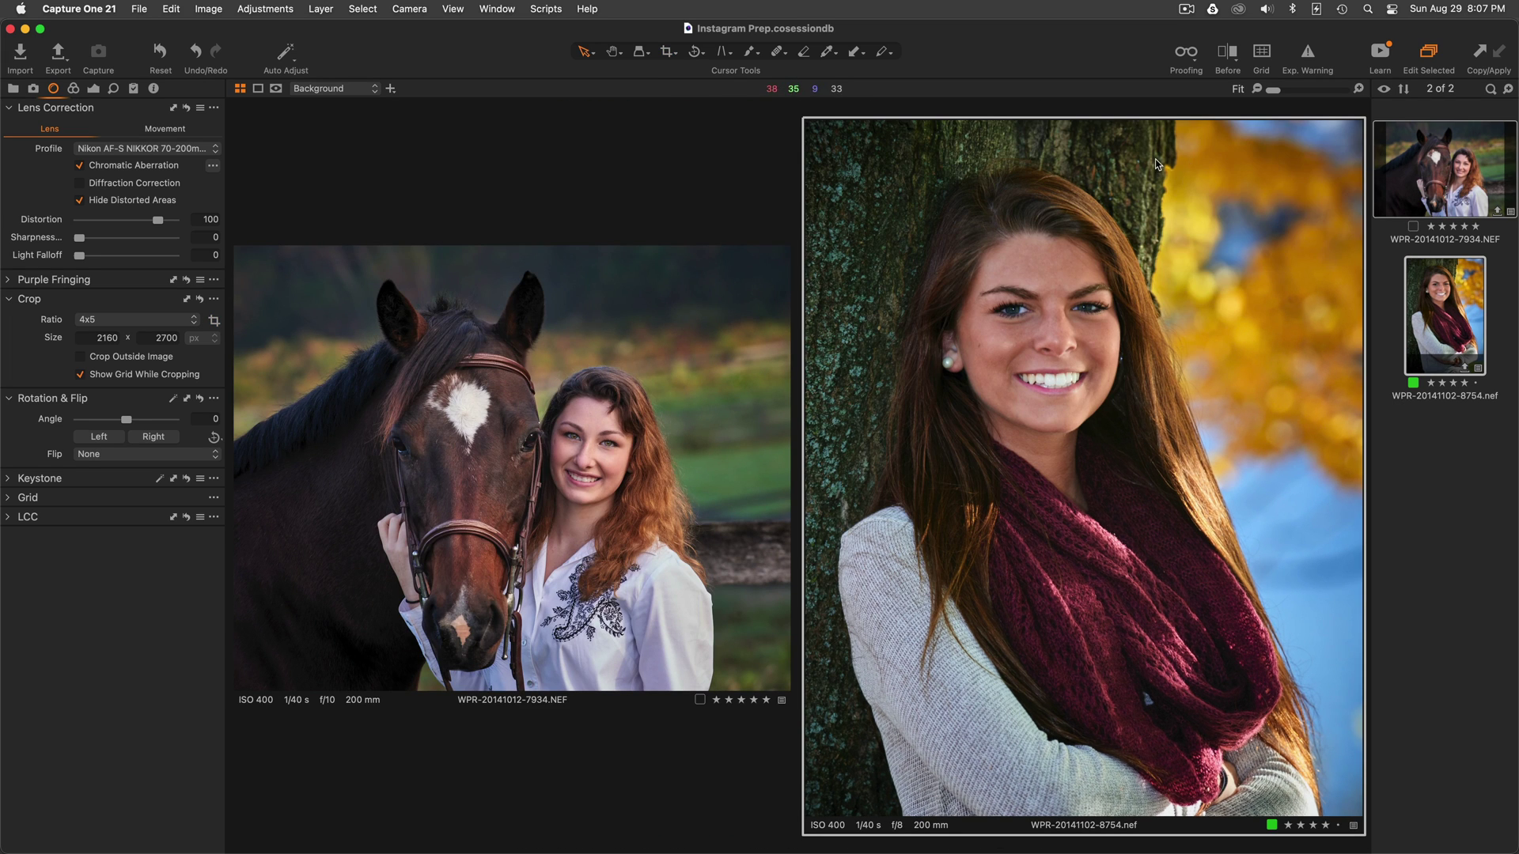
key(F2)
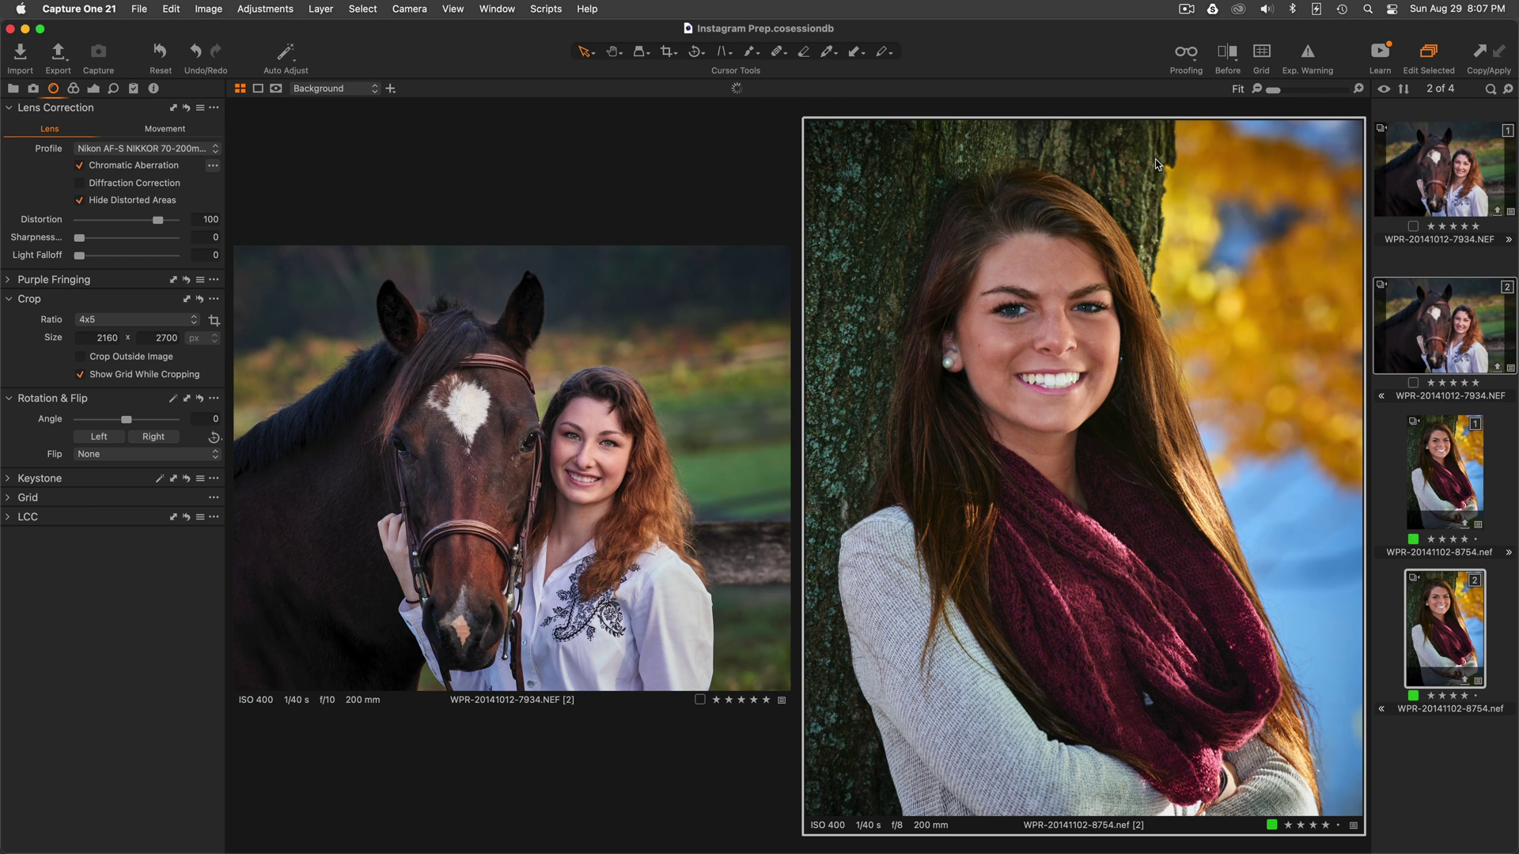
click(1507, 459)
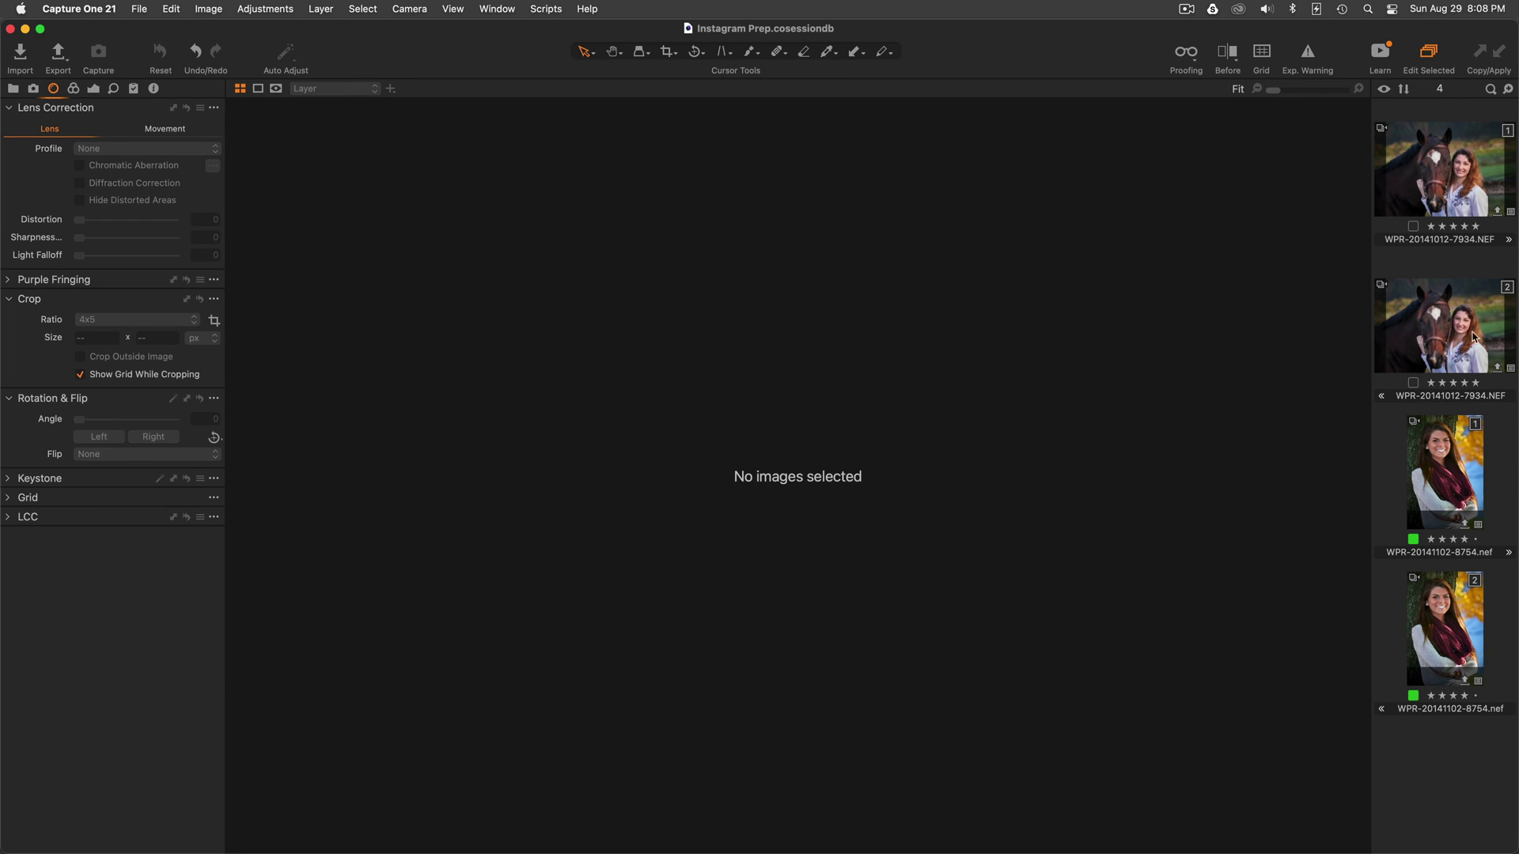
- Crop the second variant of the horse portrait to a Square ratio at full height
click(1449, 305)
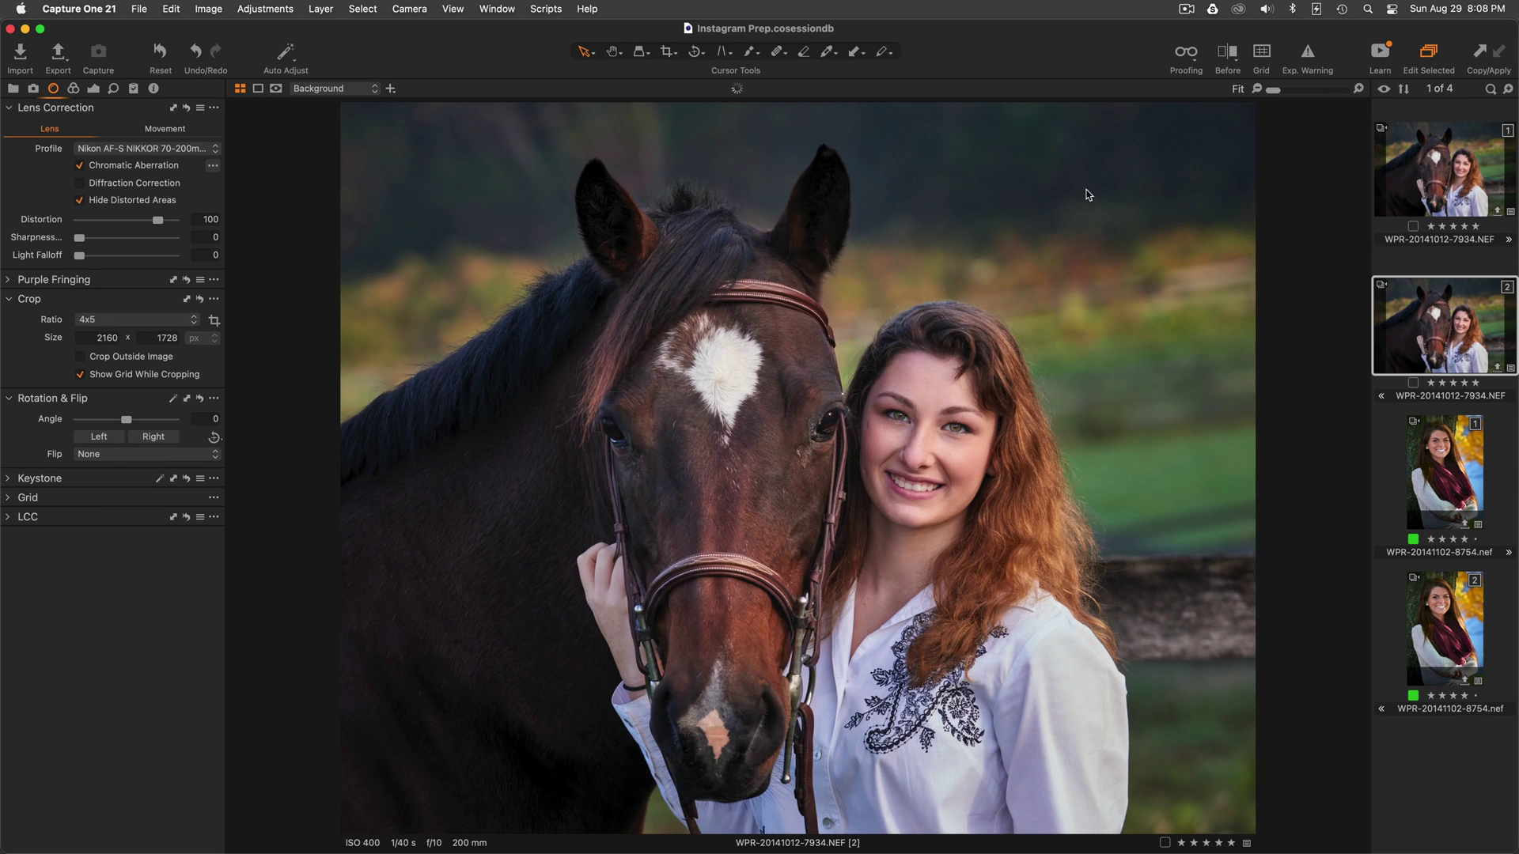
click(671, 54)
click(701, 149)
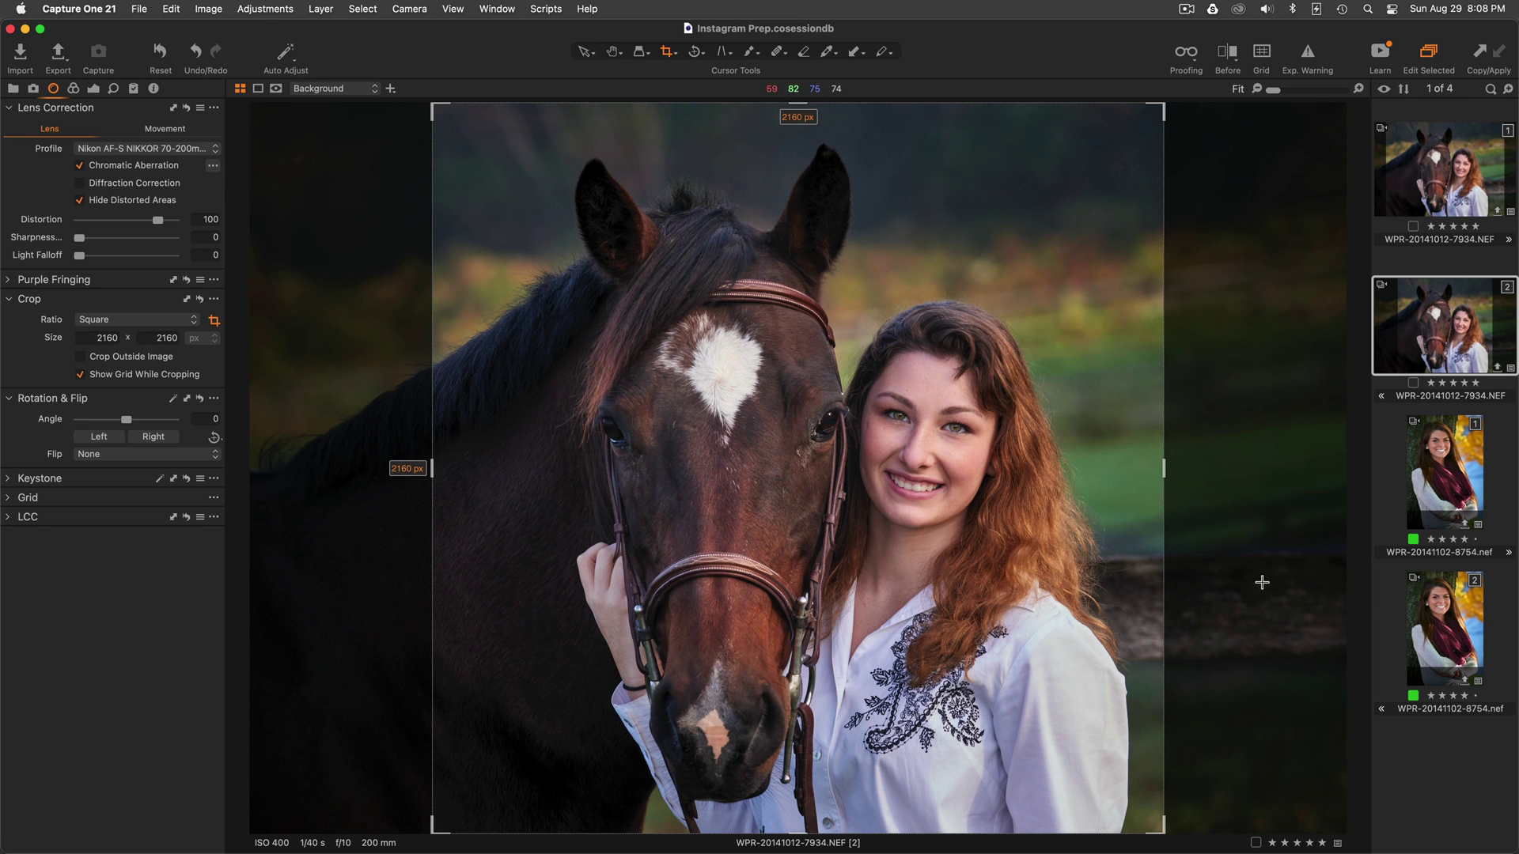
- Crop the second variant of the scarf portrait to Square and shift the frame slightly down around her face
click(1439, 616)
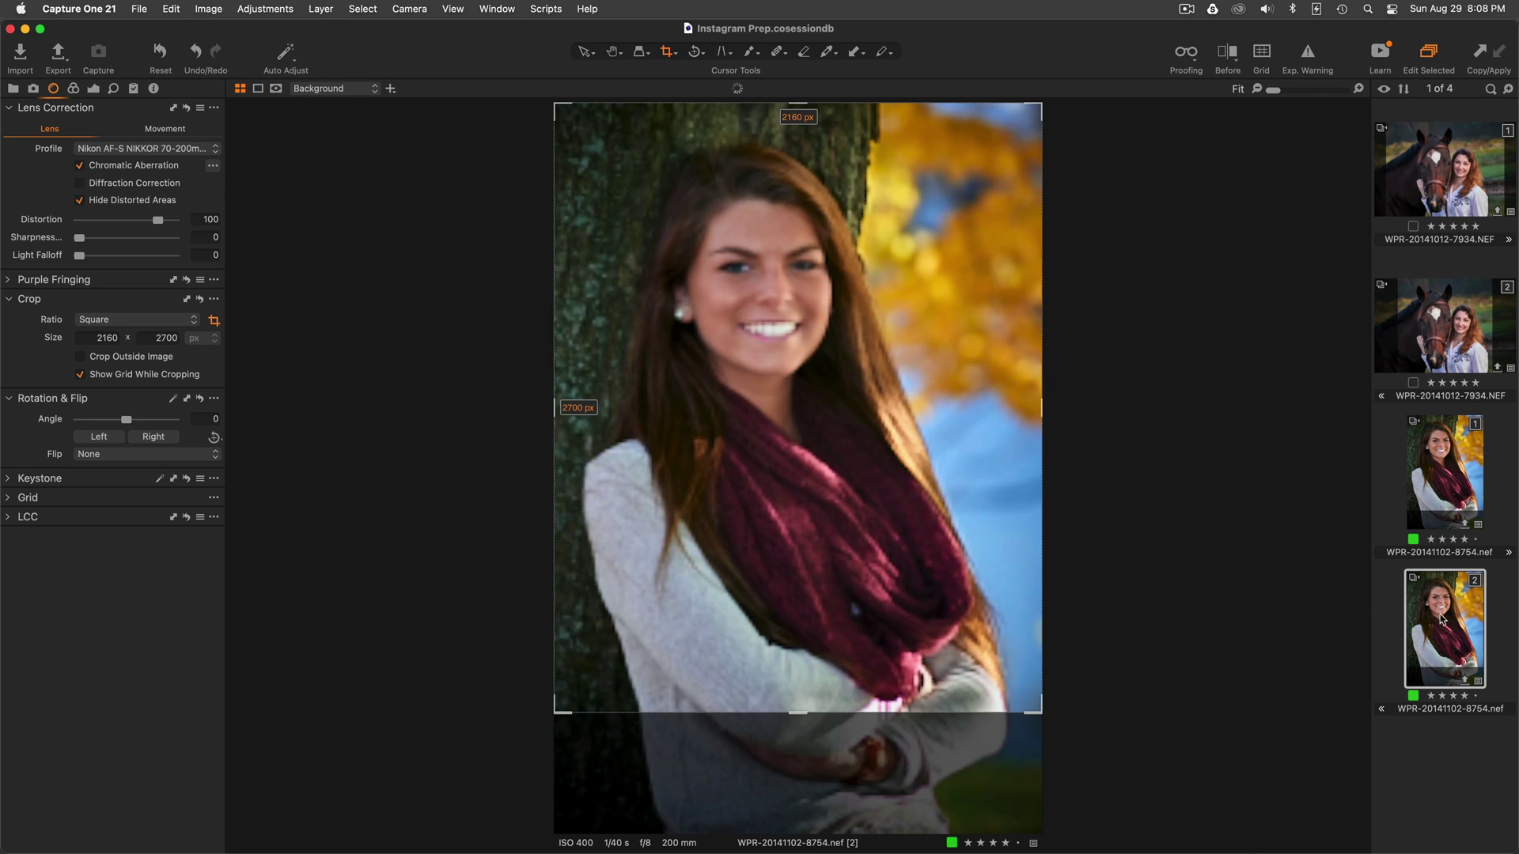
click(794, 712)
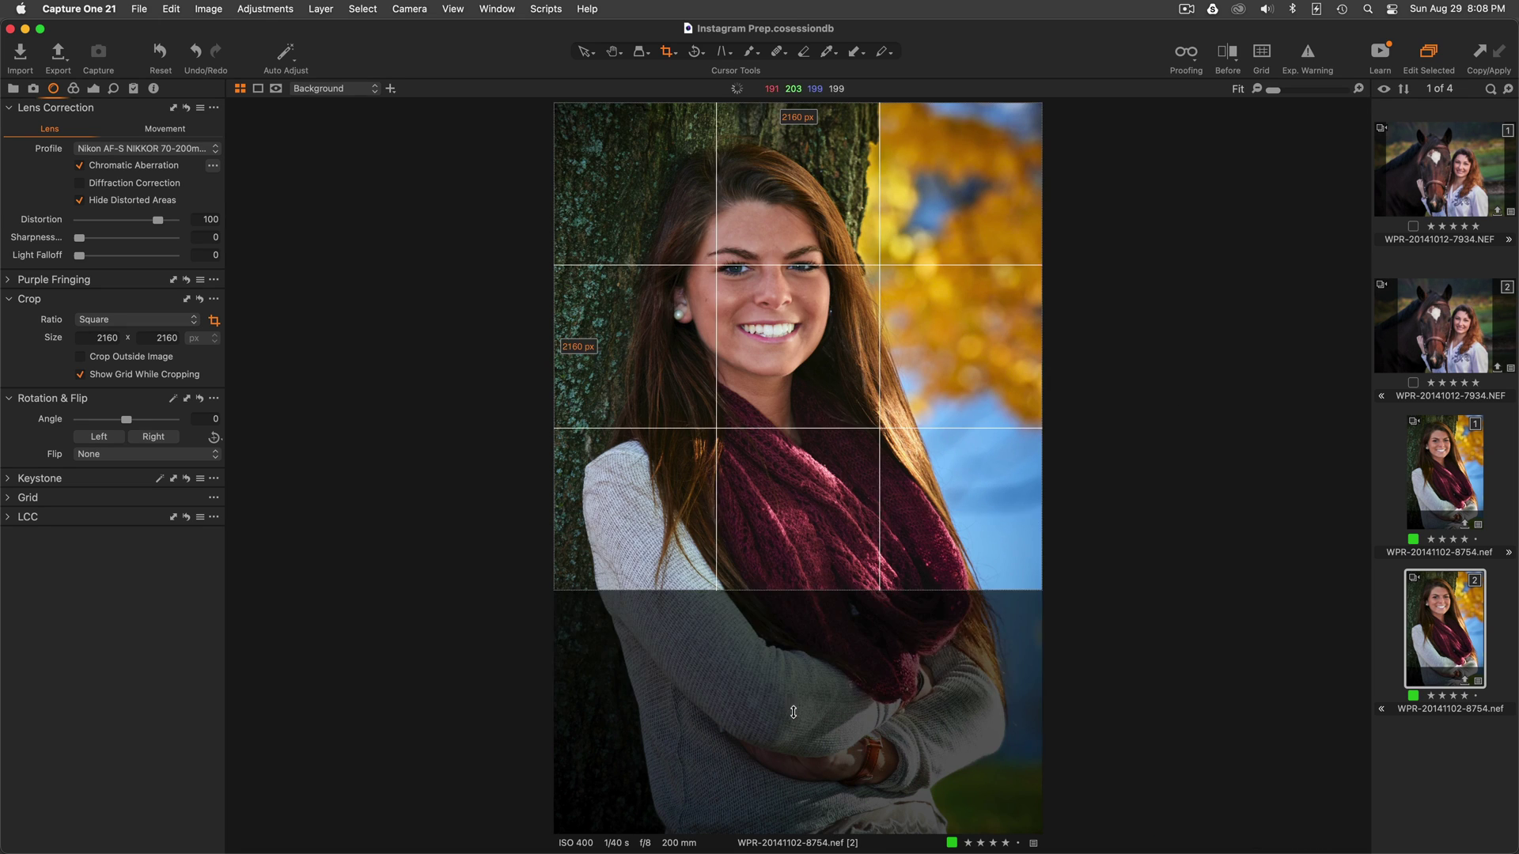
drag(821, 535, 813, 559)
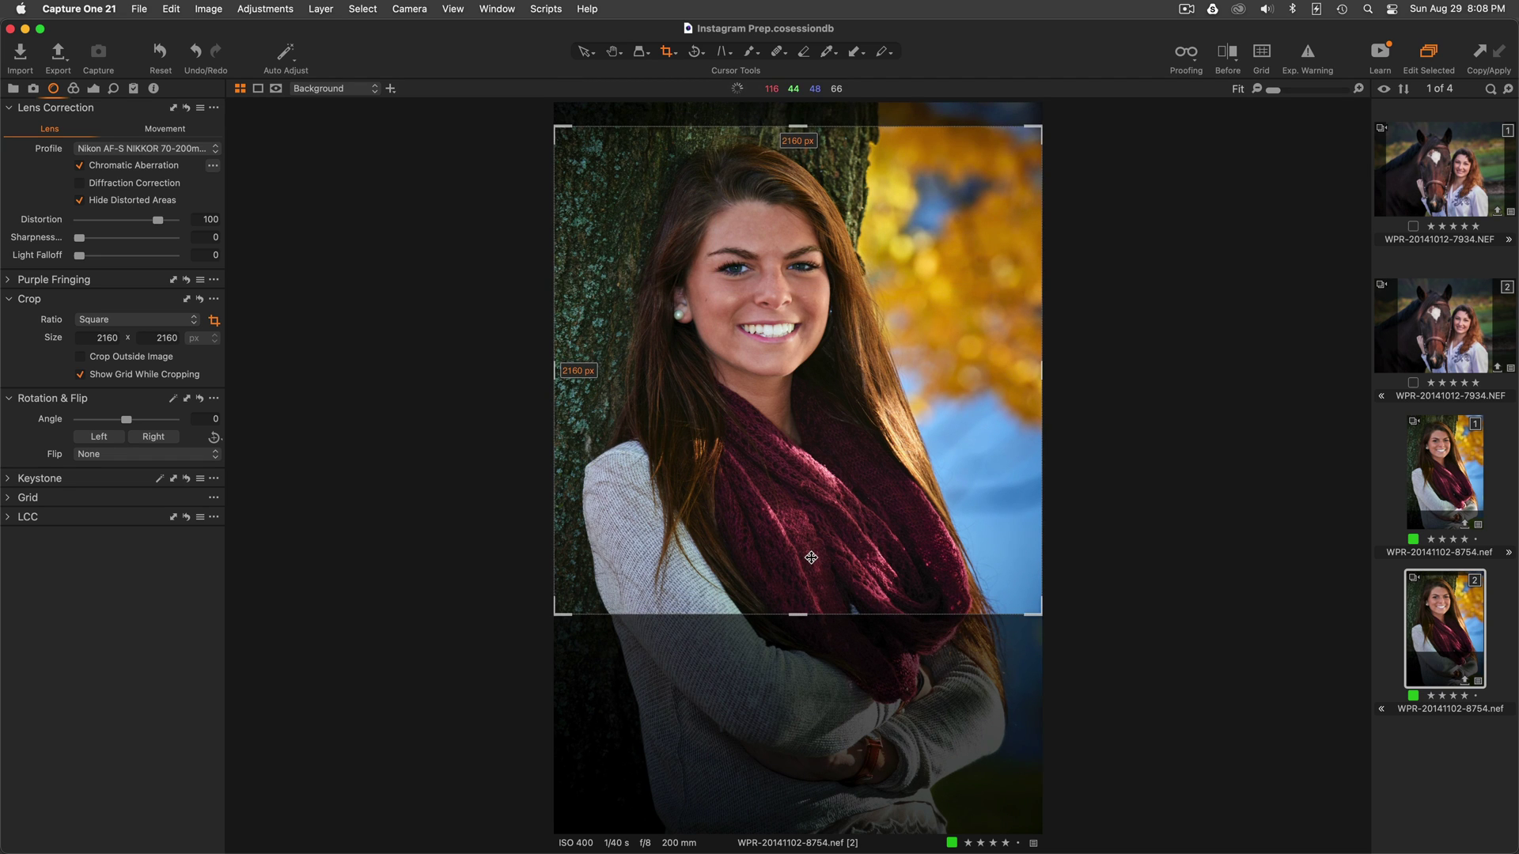
key(v)
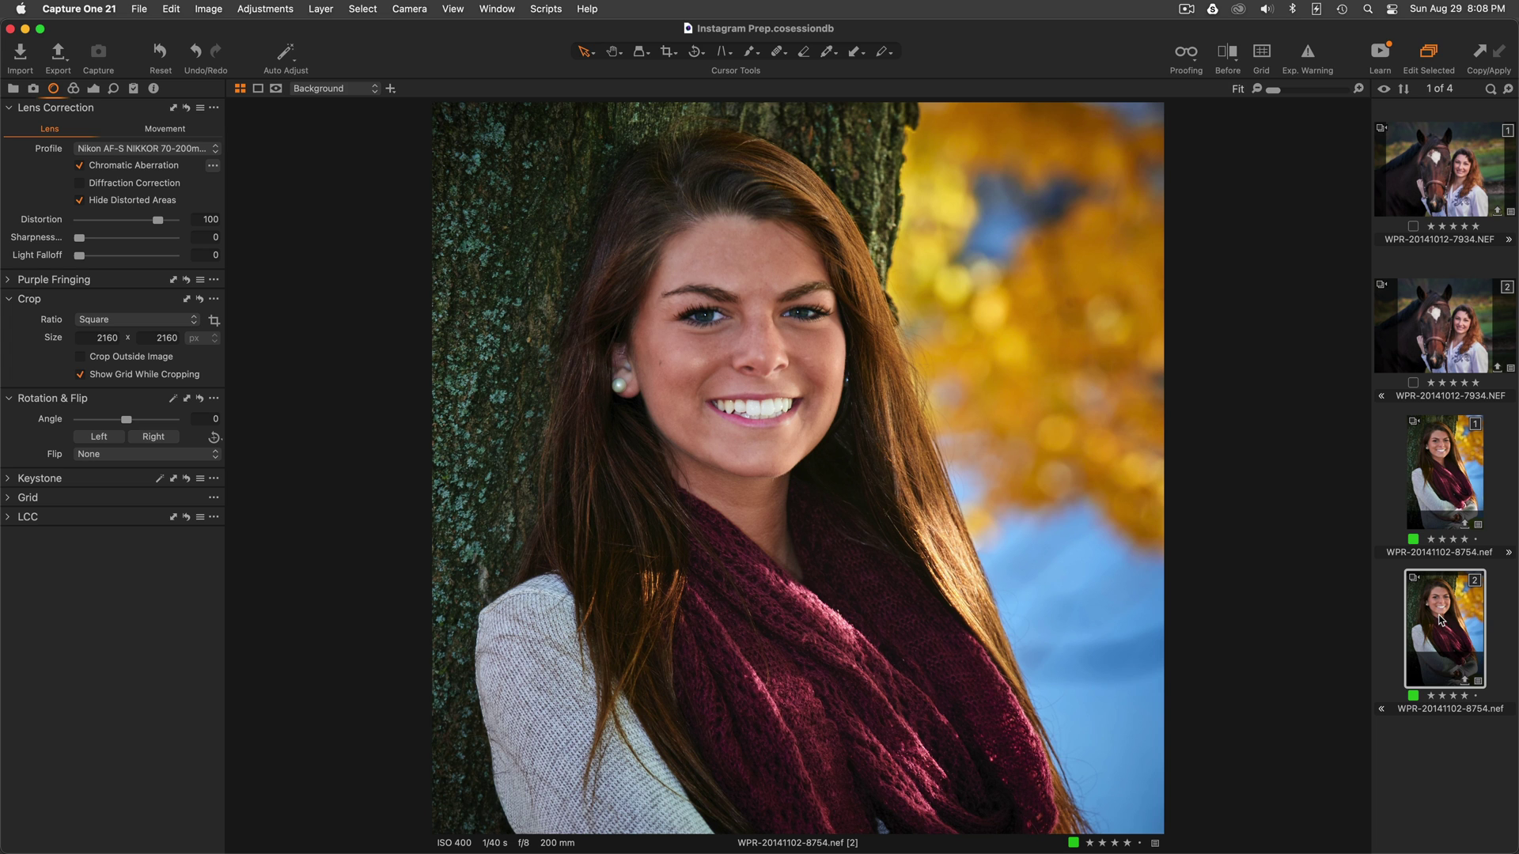
- Review the other cropped variants and select all four images
click(1444, 458)
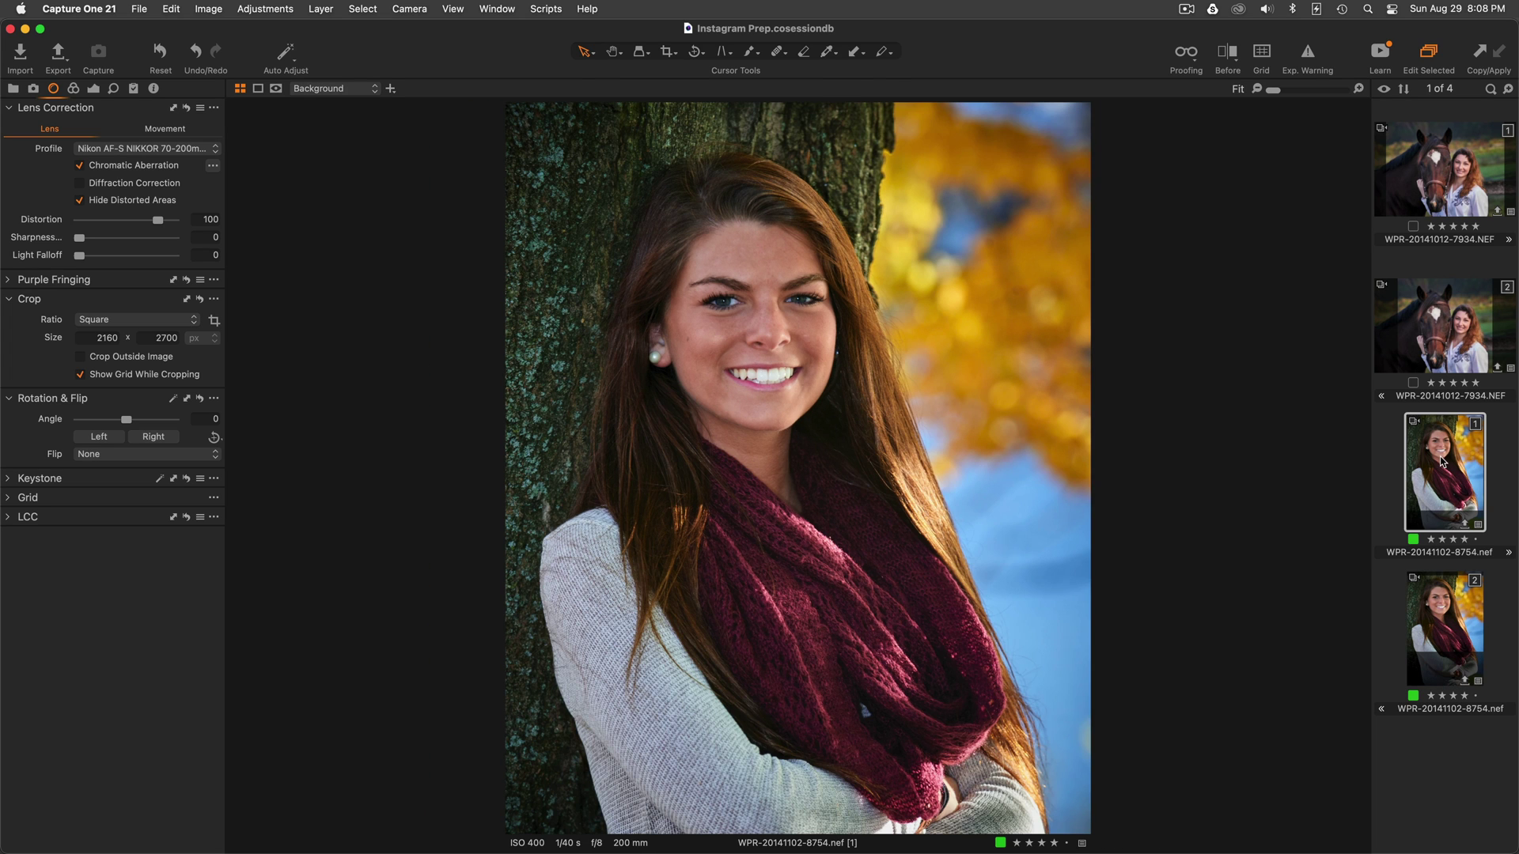
click(1453, 334)
click(1472, 176)
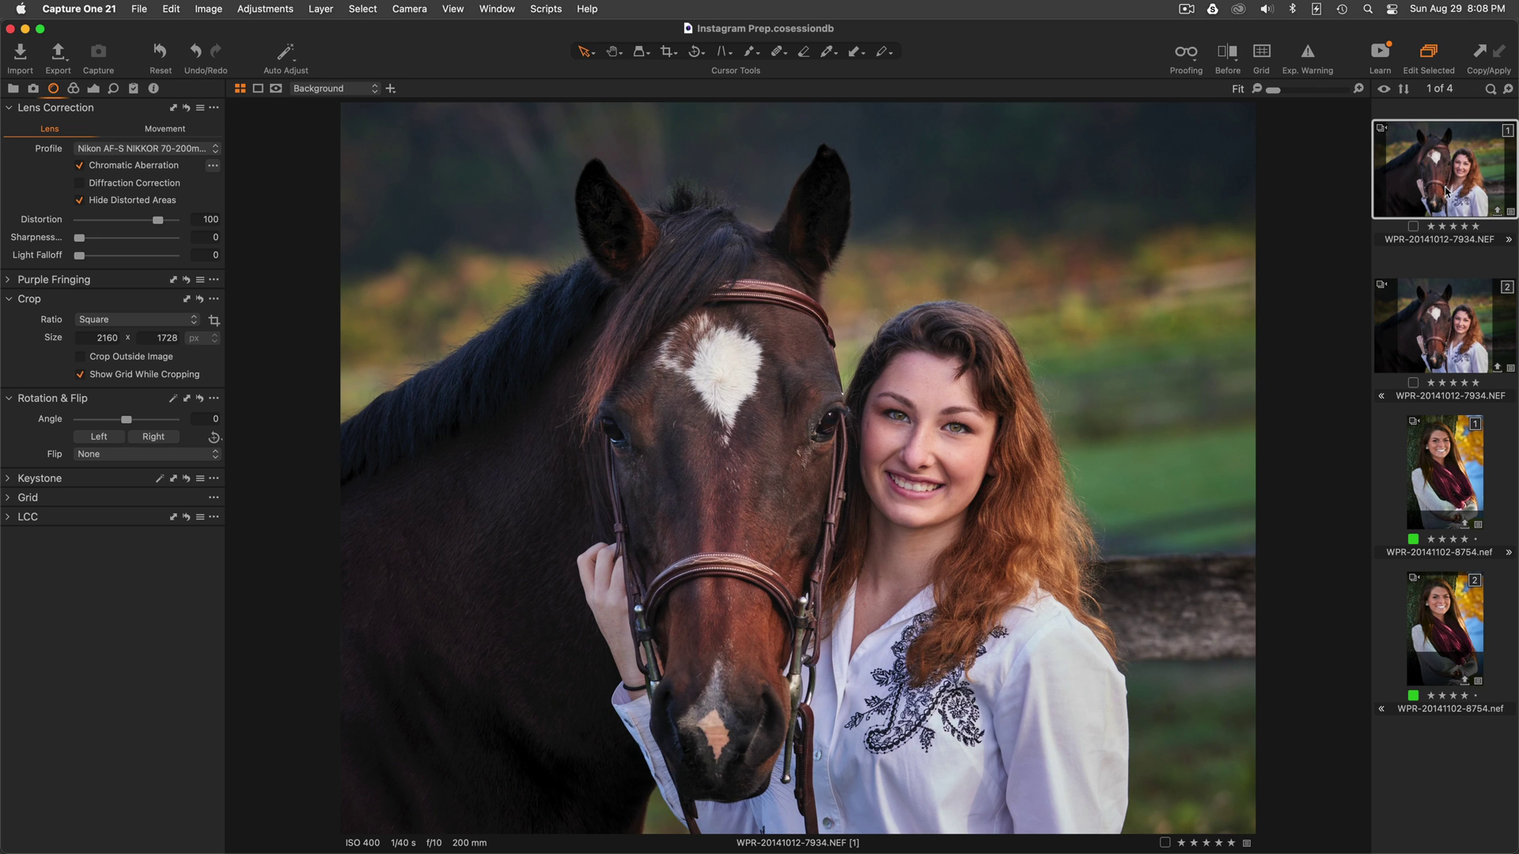
key(super+a)
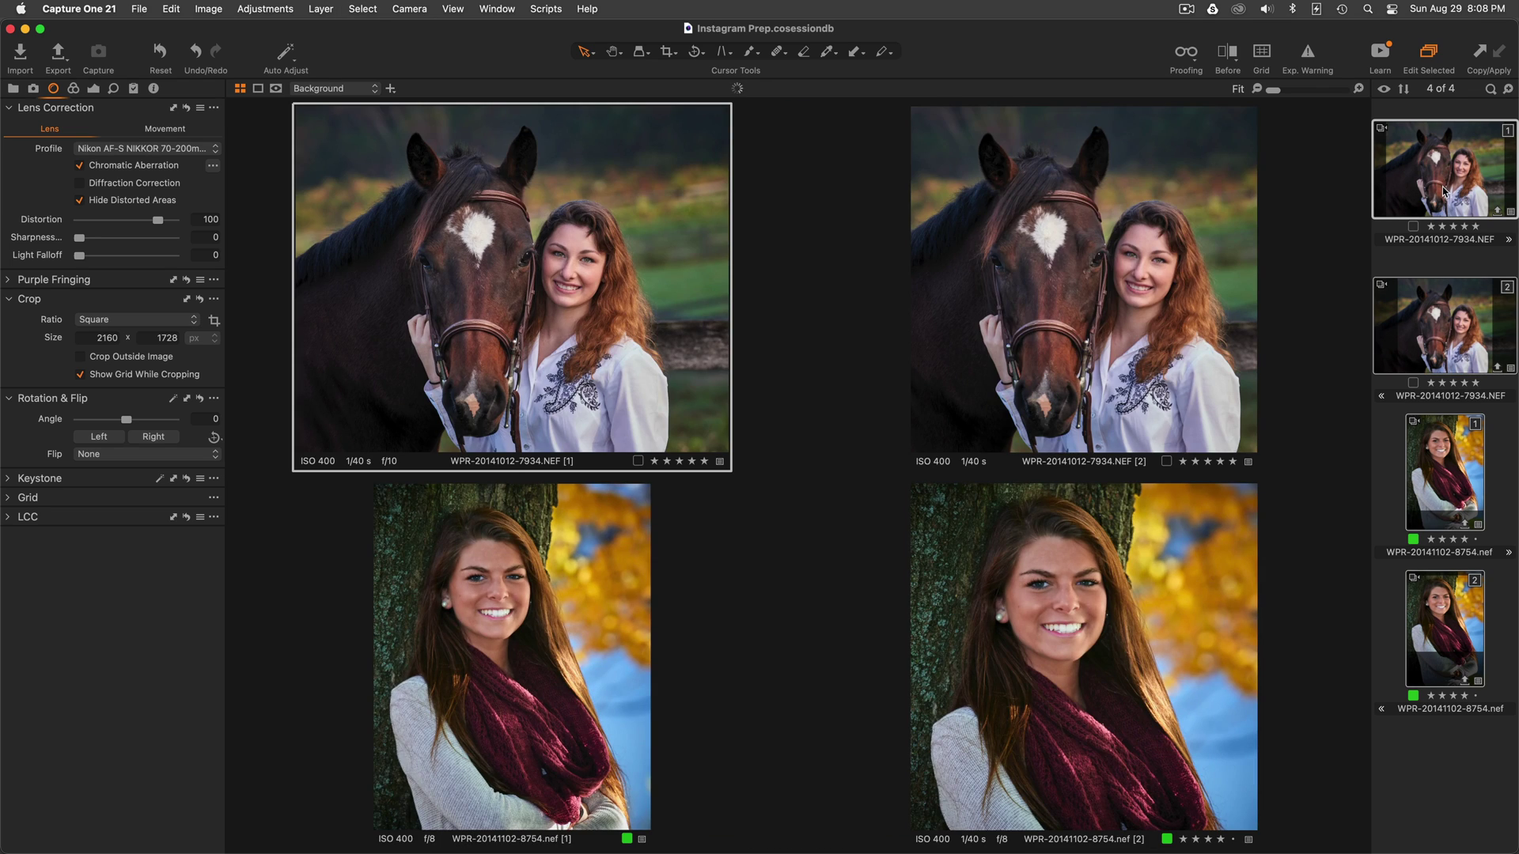
- Open the export settings for the four variants with the Instagram recipe and preview its watermark on each image
key(super+d)
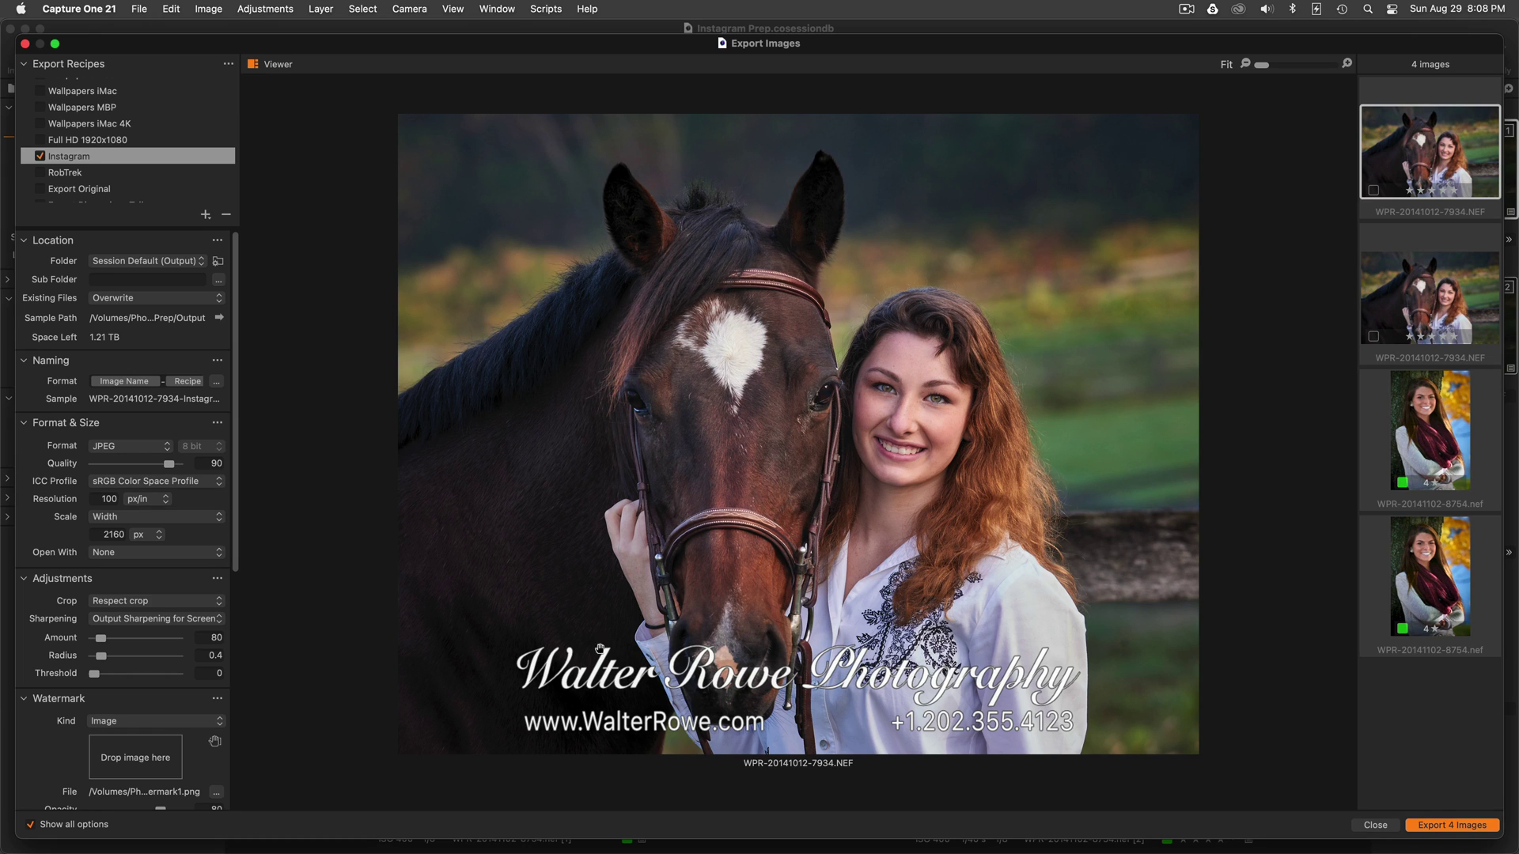
scroll(203, 755, down, 2)
scroll(204, 756, down, 5)
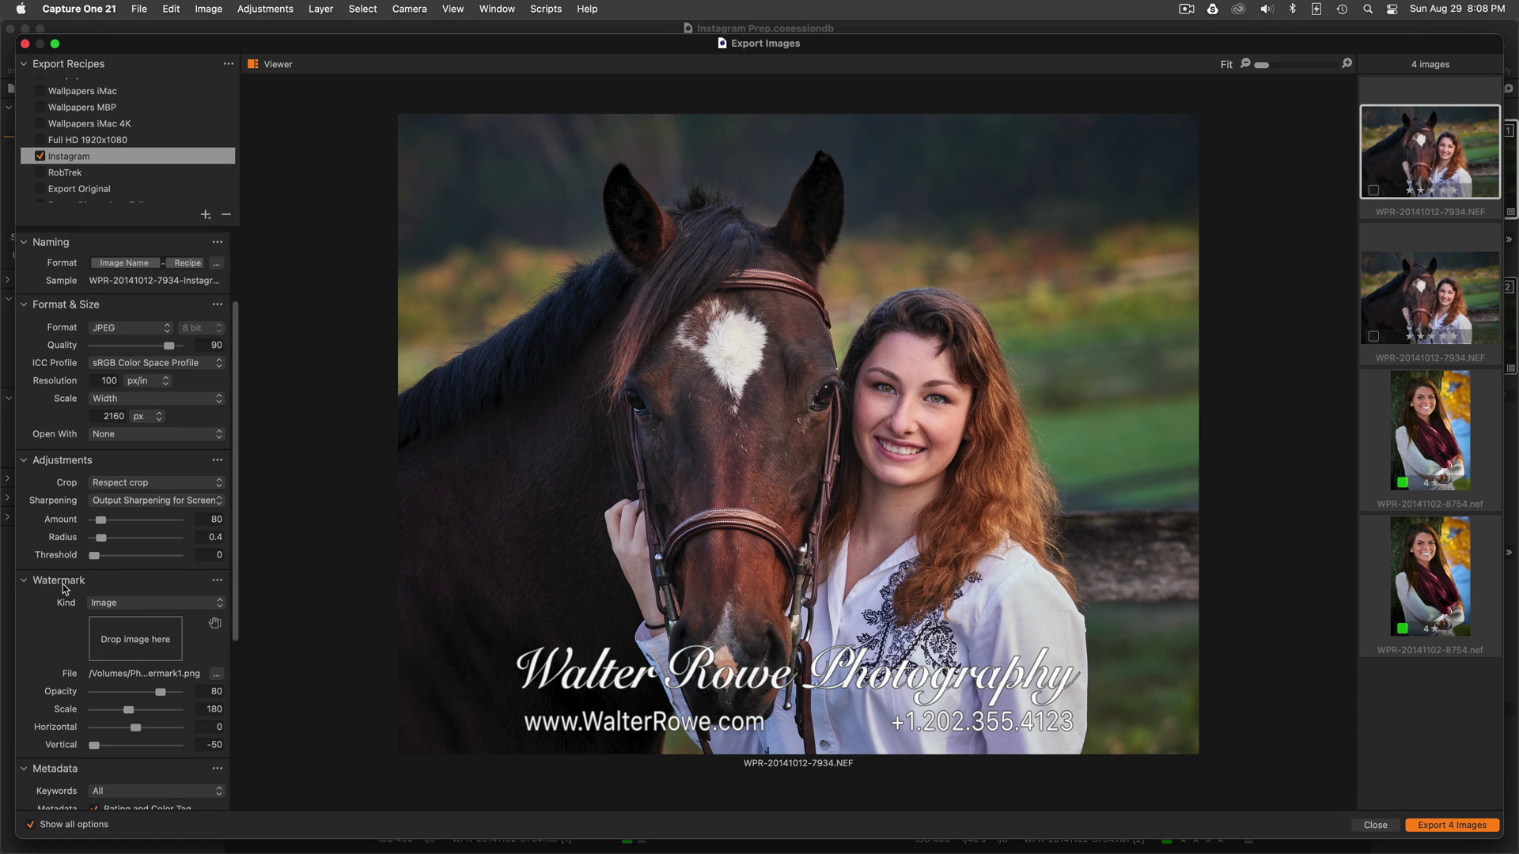
click(1439, 302)
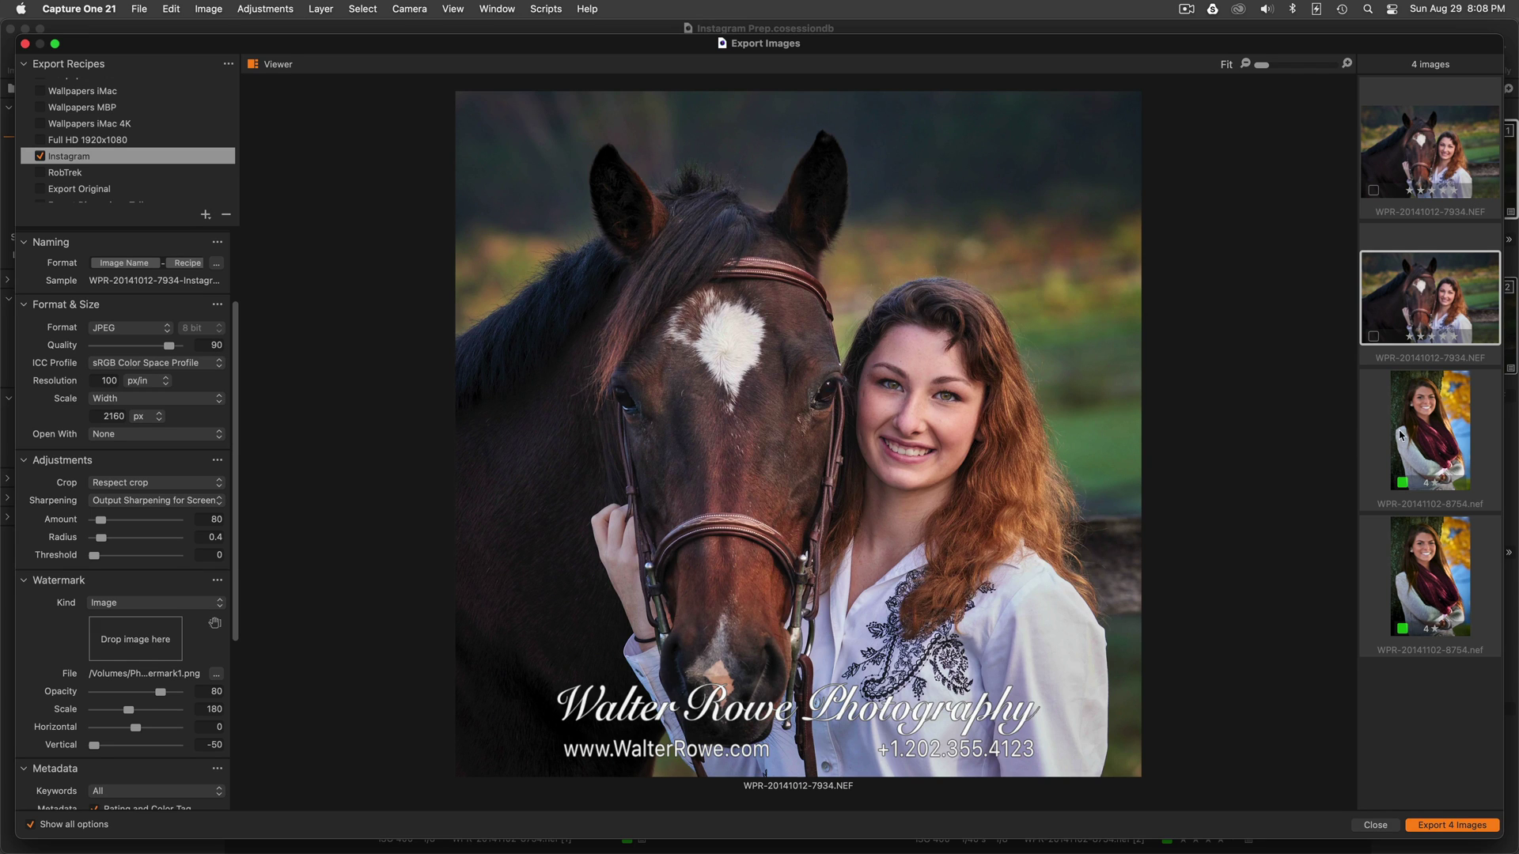
click(1430, 423)
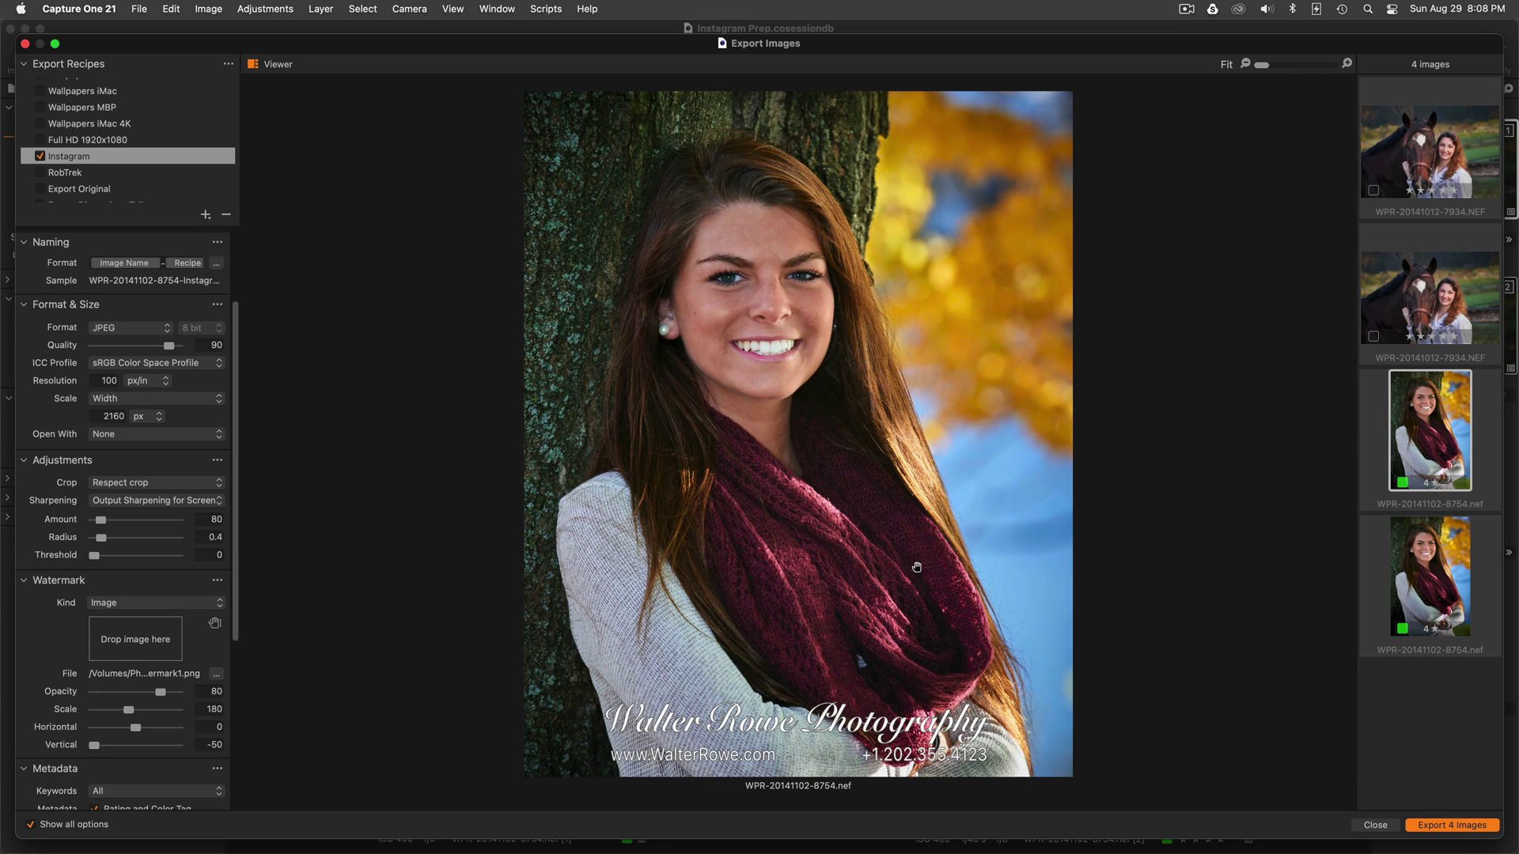
click(1429, 576)
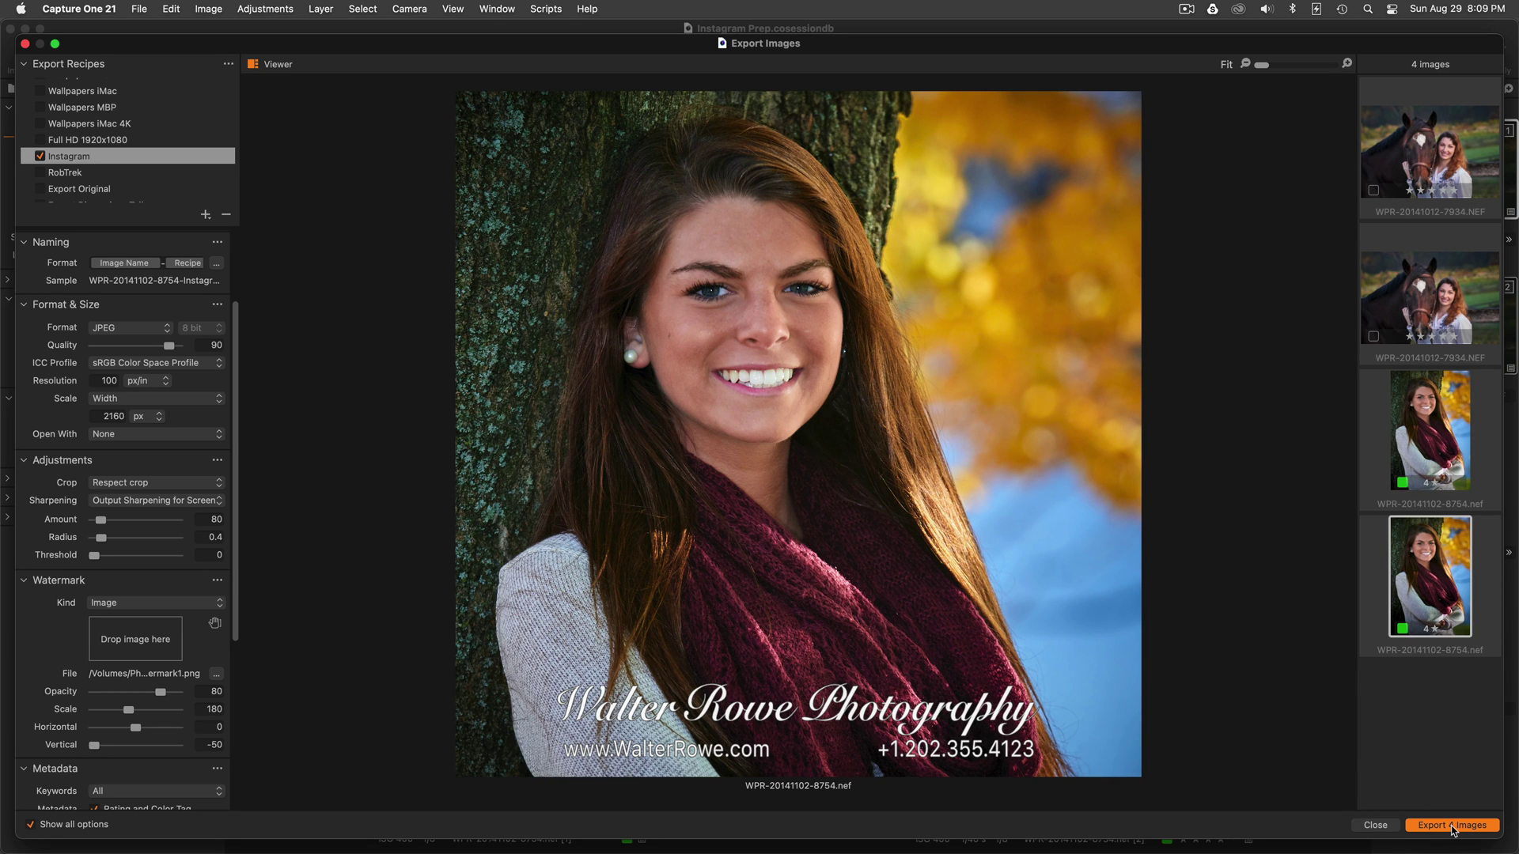
click(129, 263)
key(BackSpace)
click(177, 265)
key(Right)
key(Right)
key(super+z)
- Preview both horse portrait crops with the watermark and examine the export options for handling existing files
click(1432, 174)
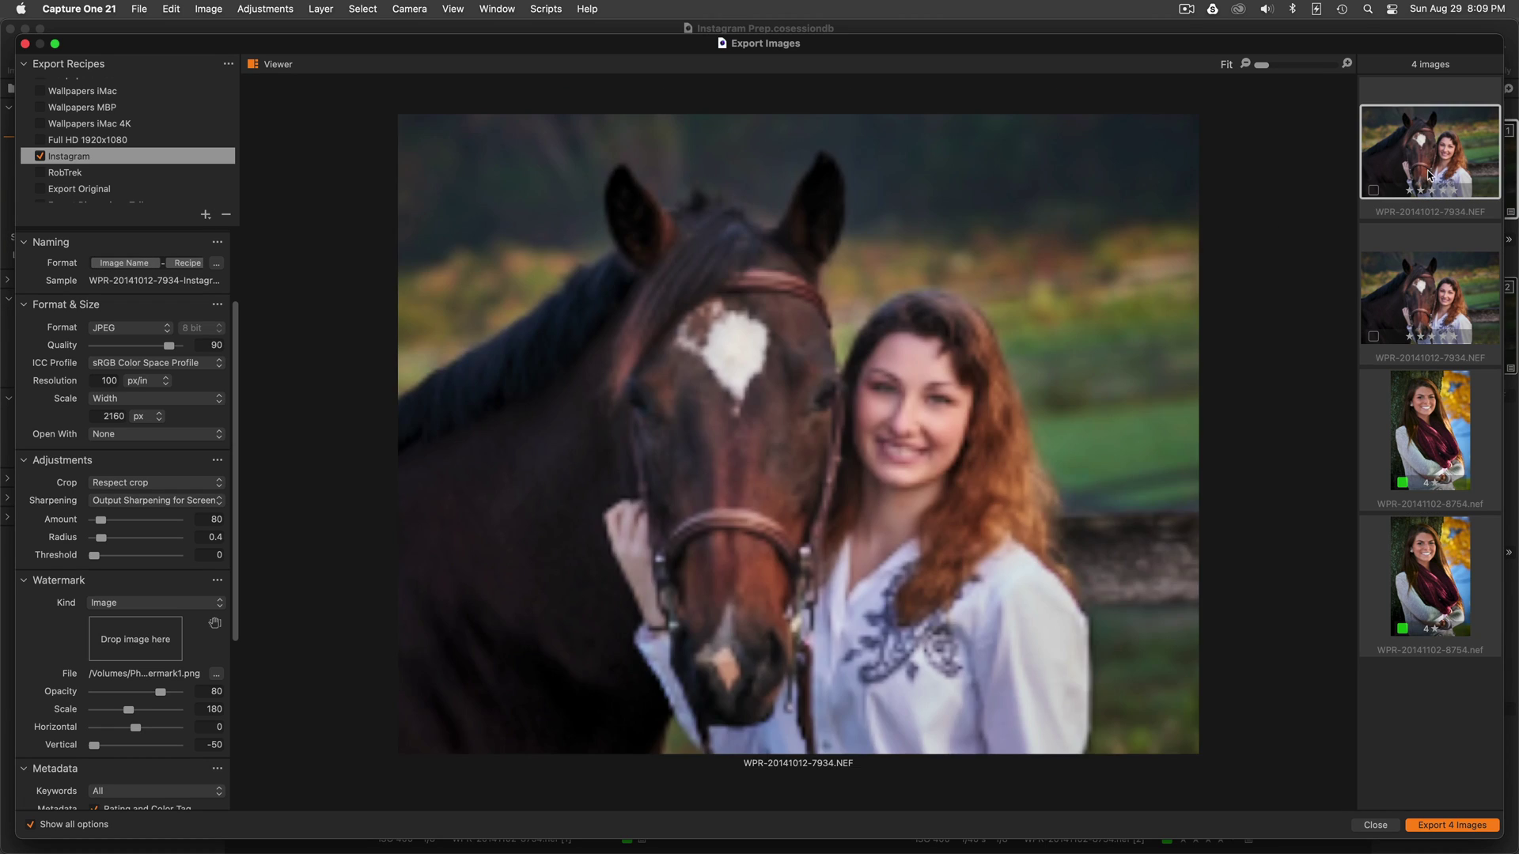
click(1428, 280)
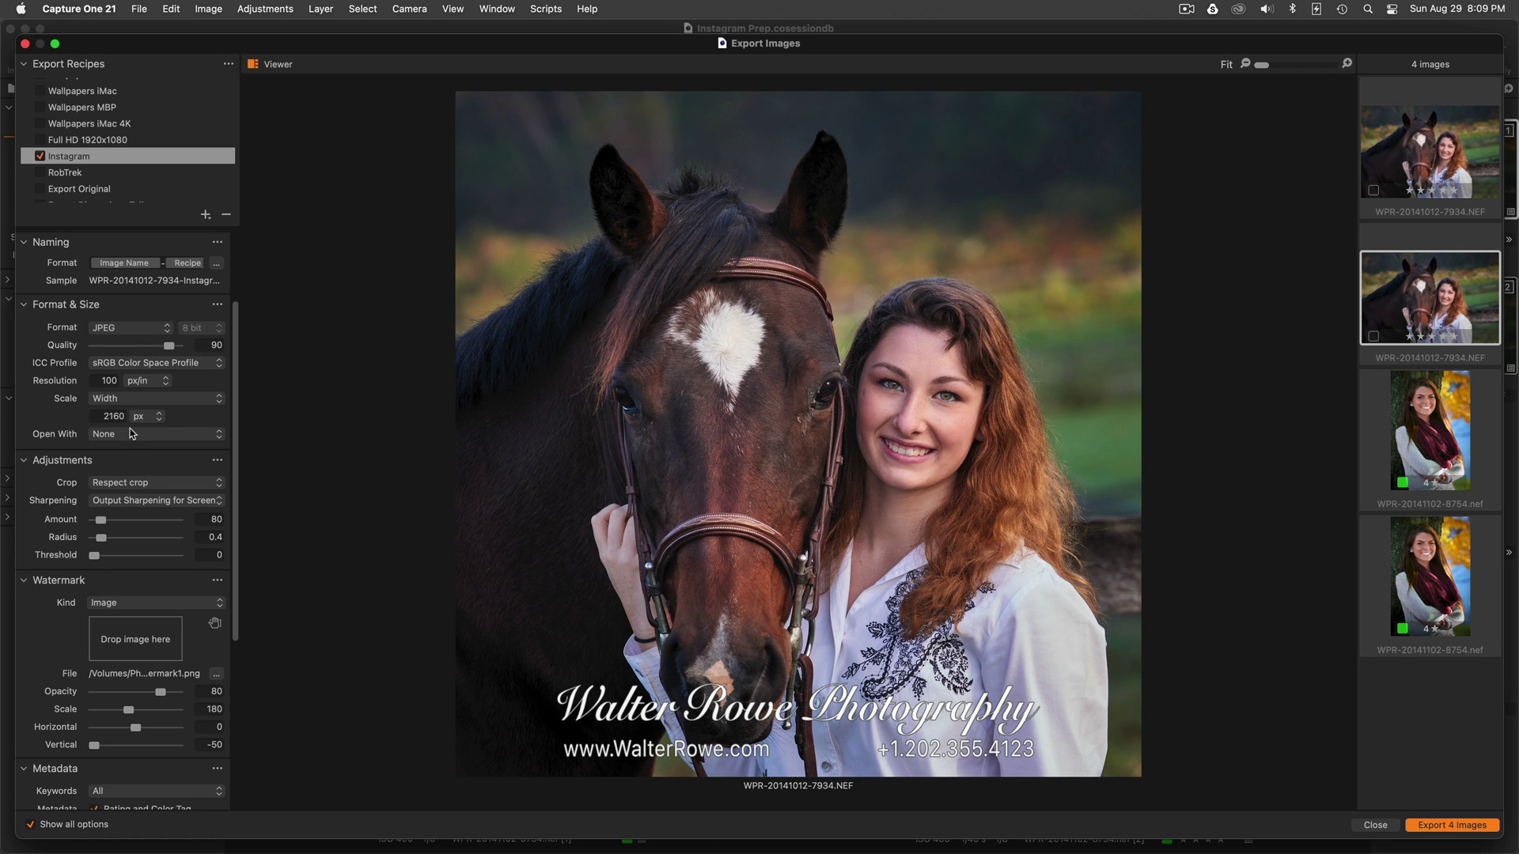
scroll(145, 413, up, 1)
scroll(146, 413, up, 5)
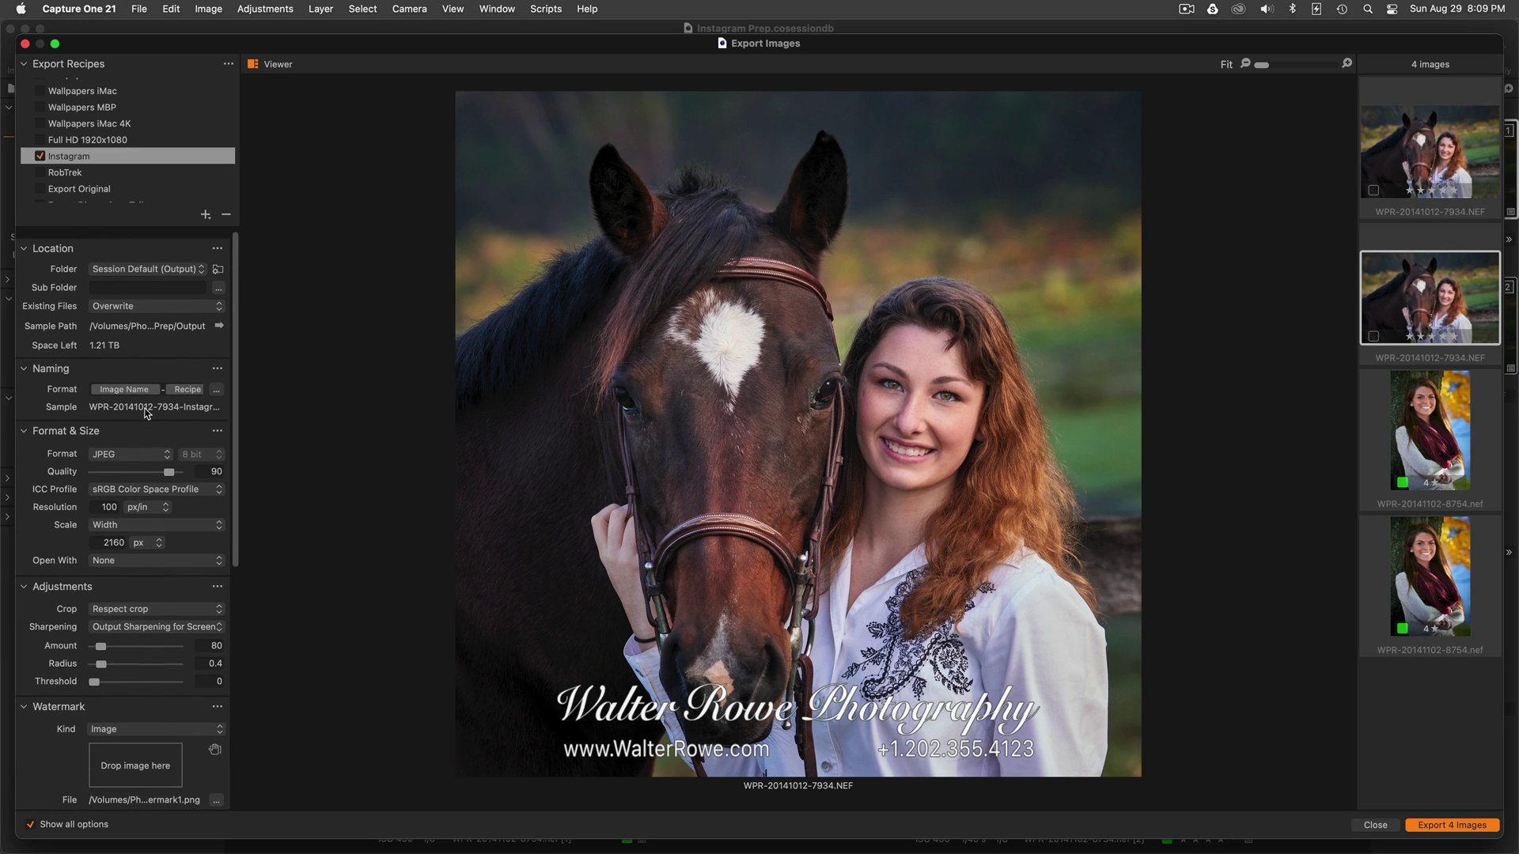
click(144, 304)
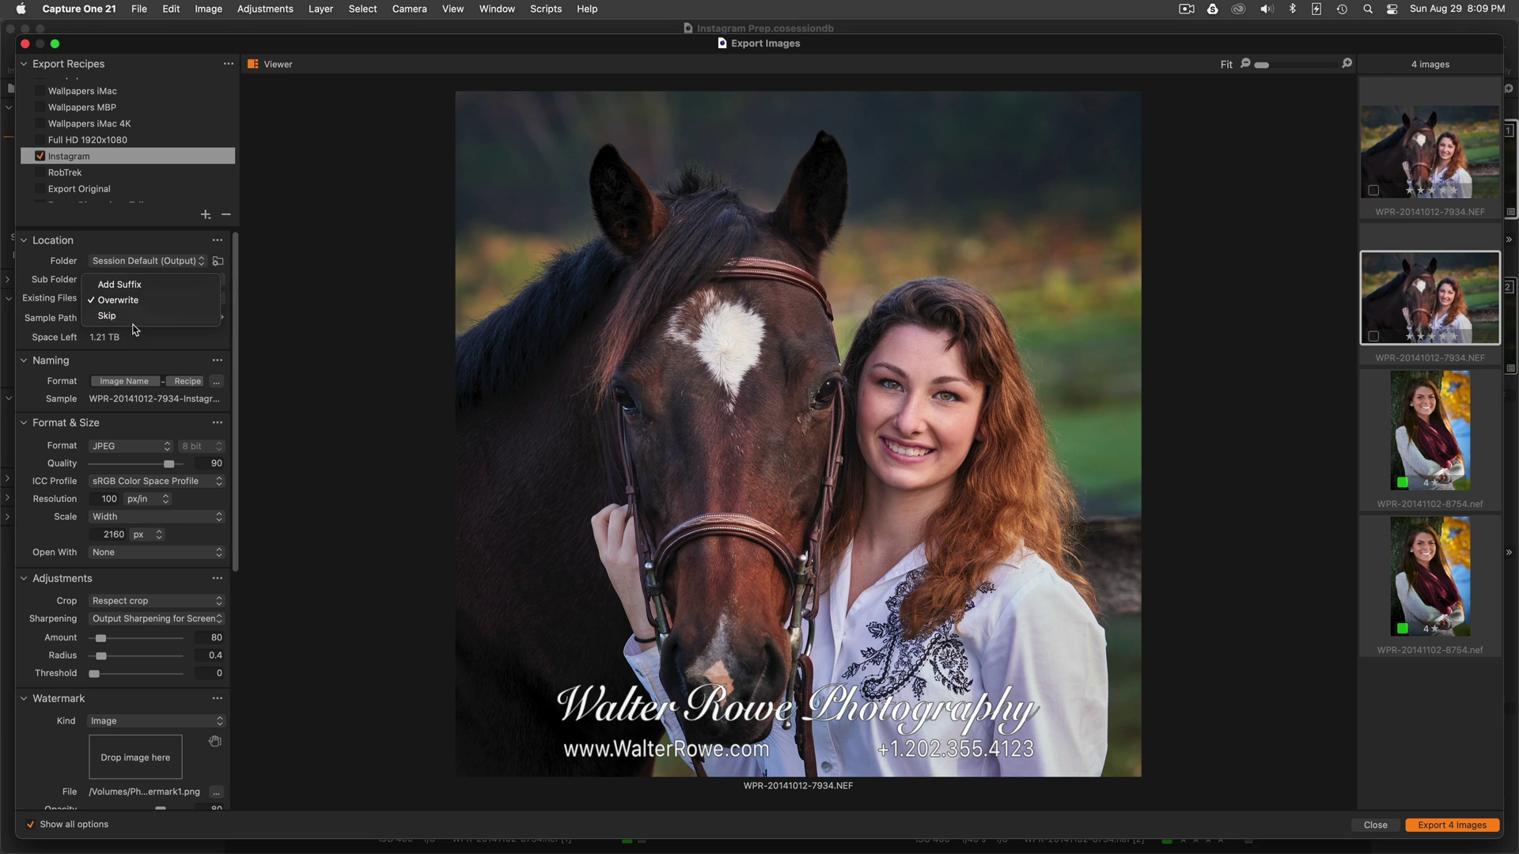
click(138, 304)
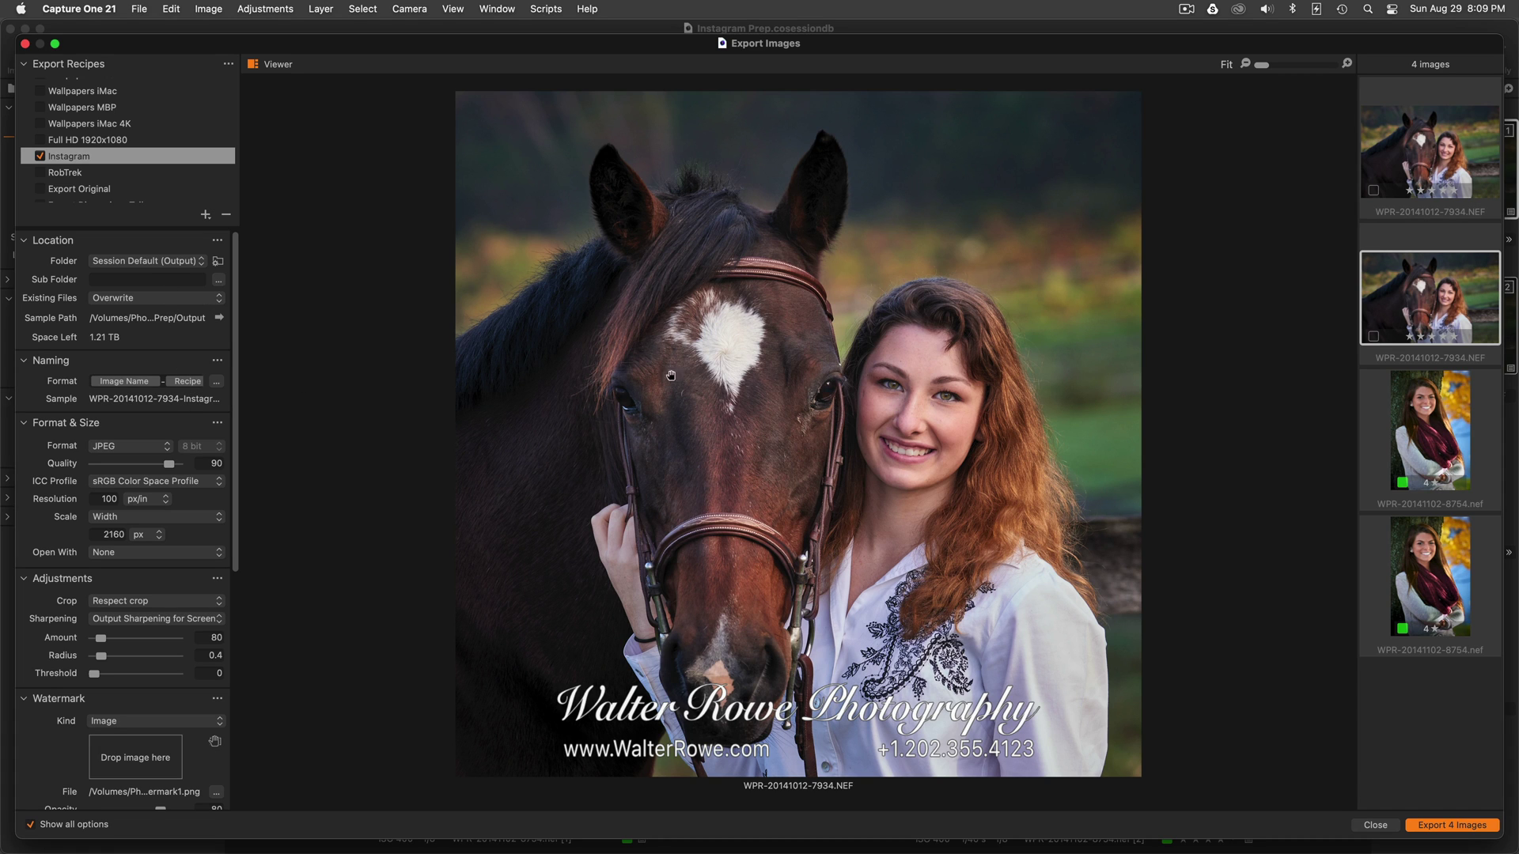
- Check all the previews once more and export the four images with the Instagram recipe
click(1438, 174)
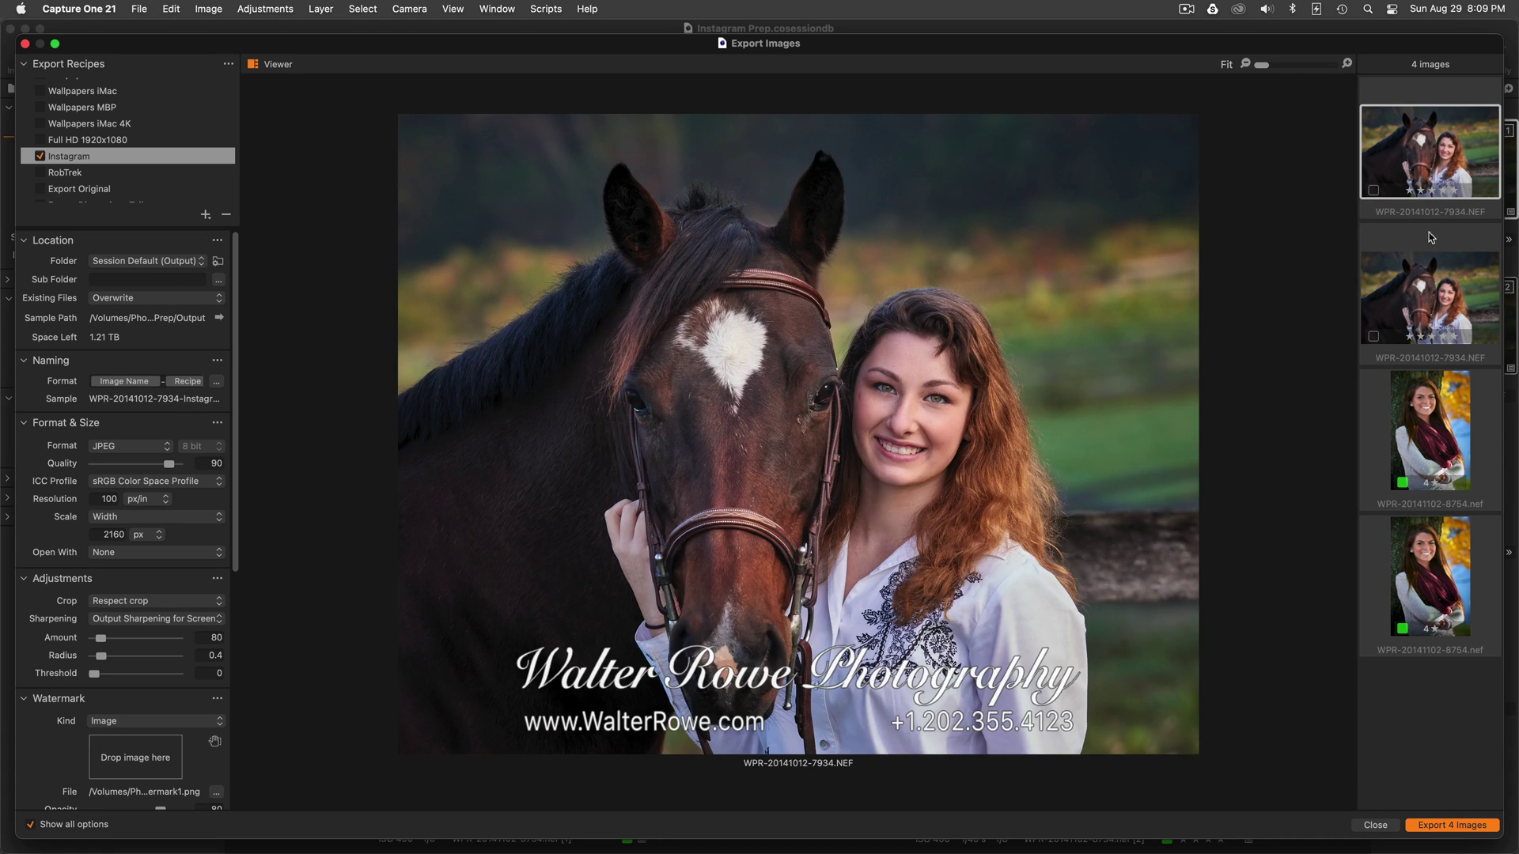
click(1429, 286)
click(1419, 404)
click(1436, 554)
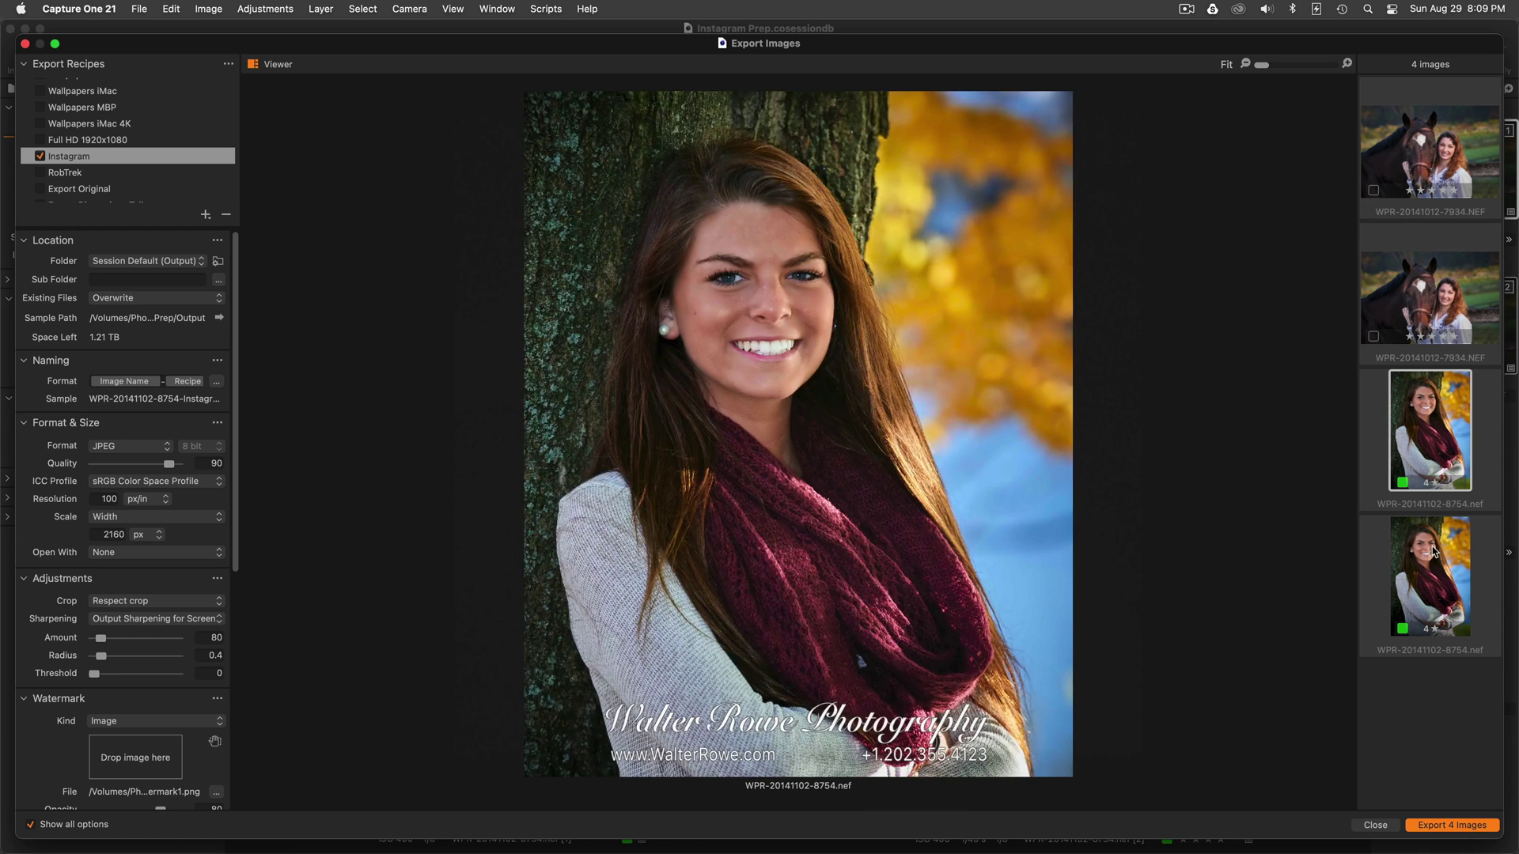
click(1458, 827)
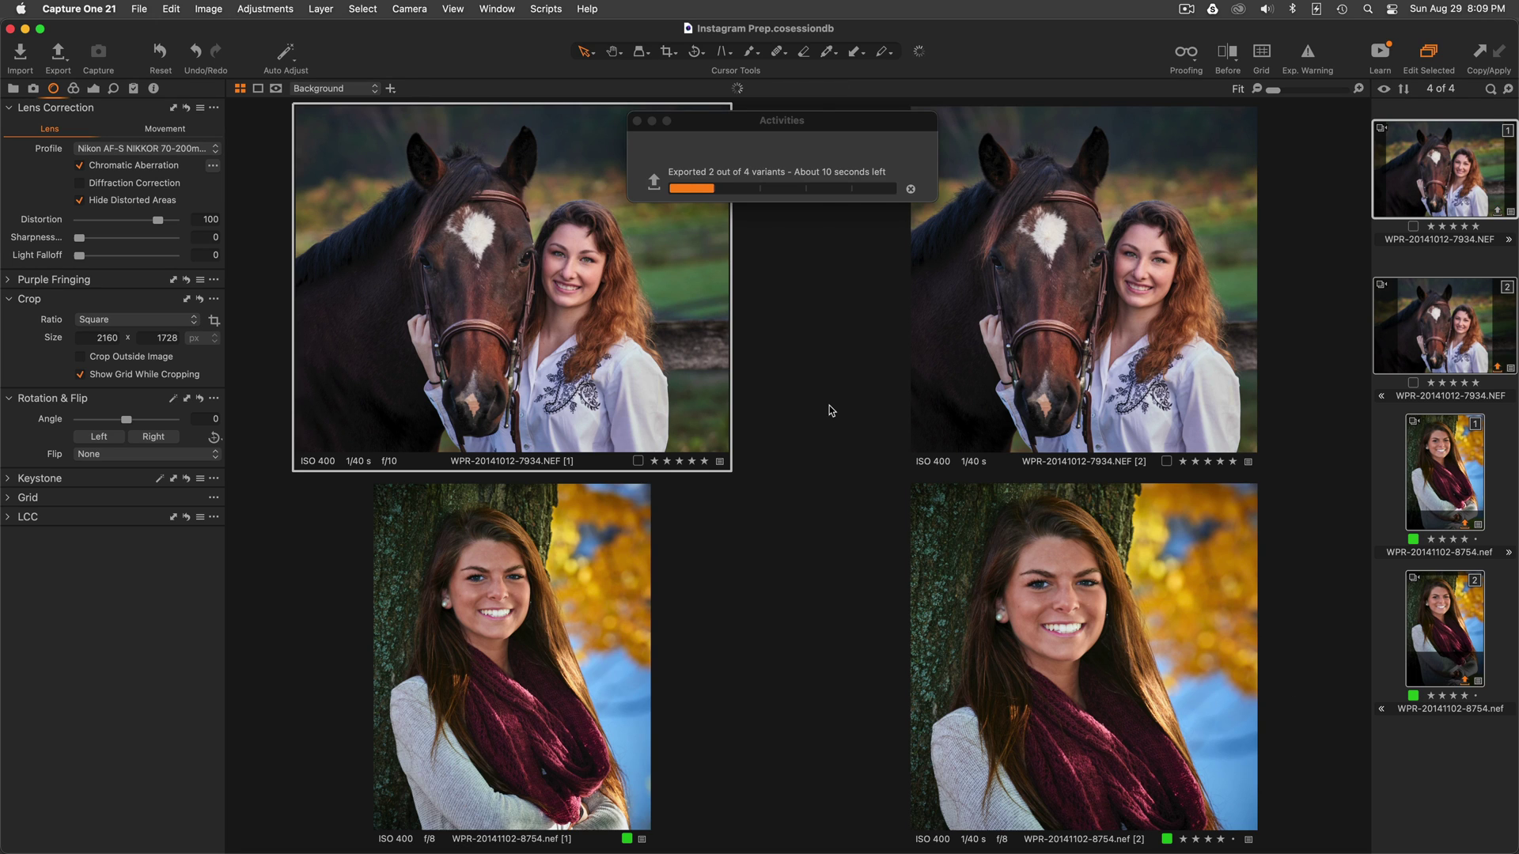
- Switch to the thumbnail grid and show the contents of the session's Output Folder
key(super+alt+v)
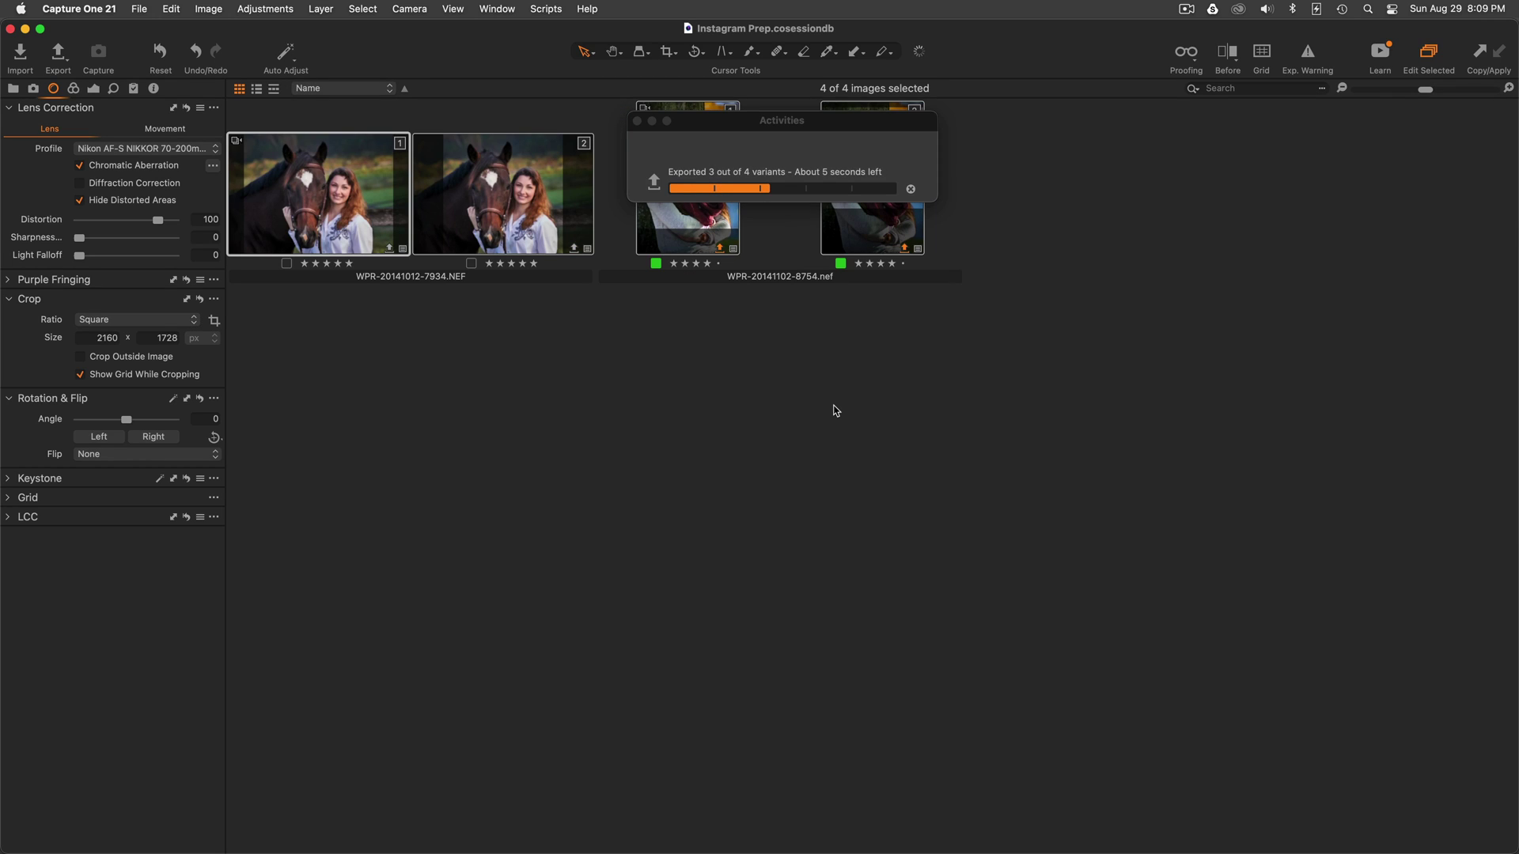
click(834, 411)
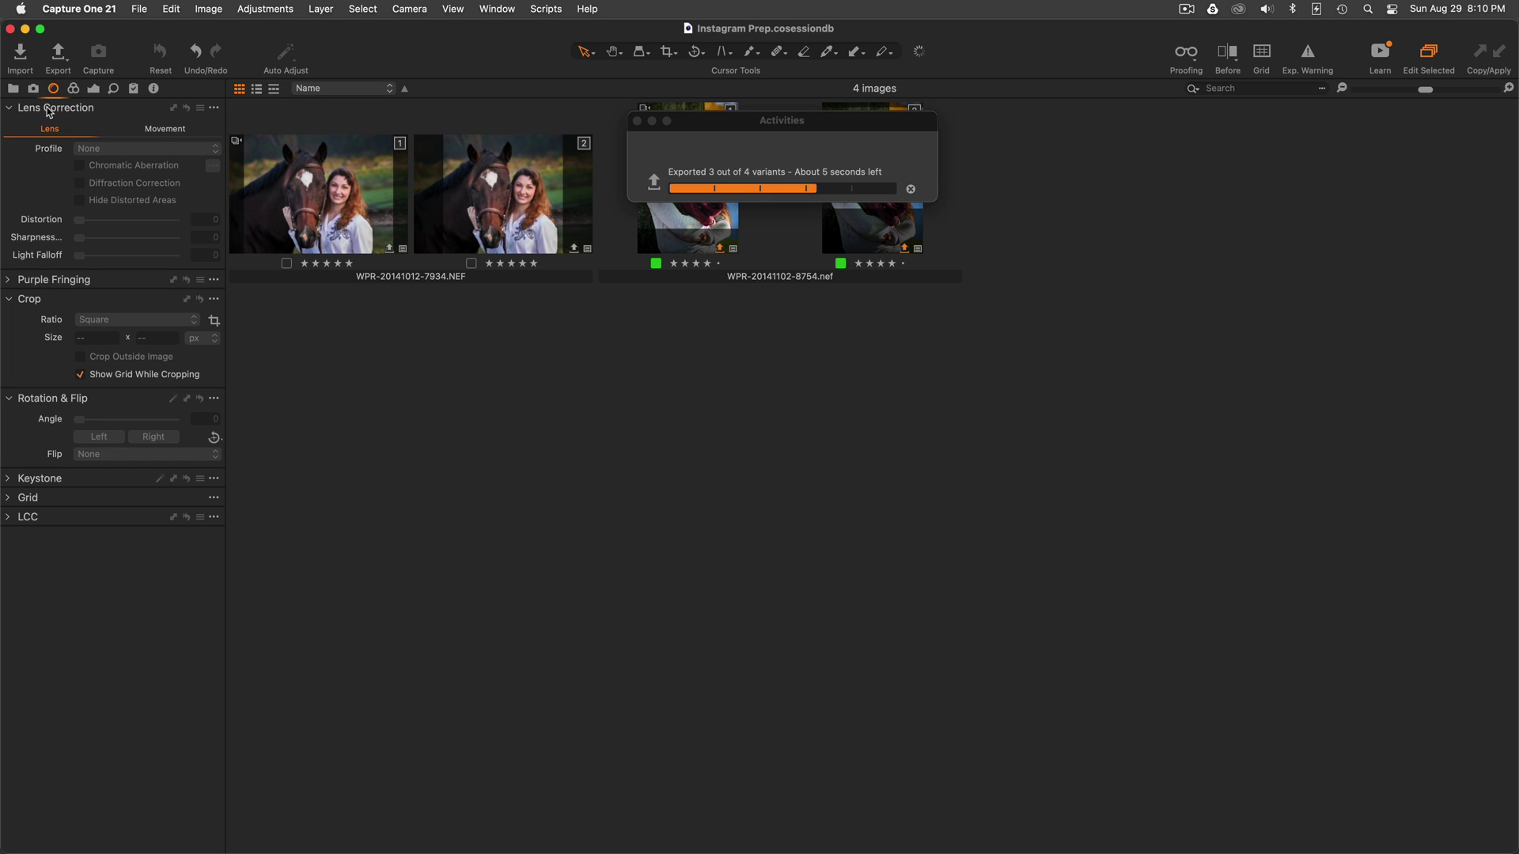
click(12, 88)
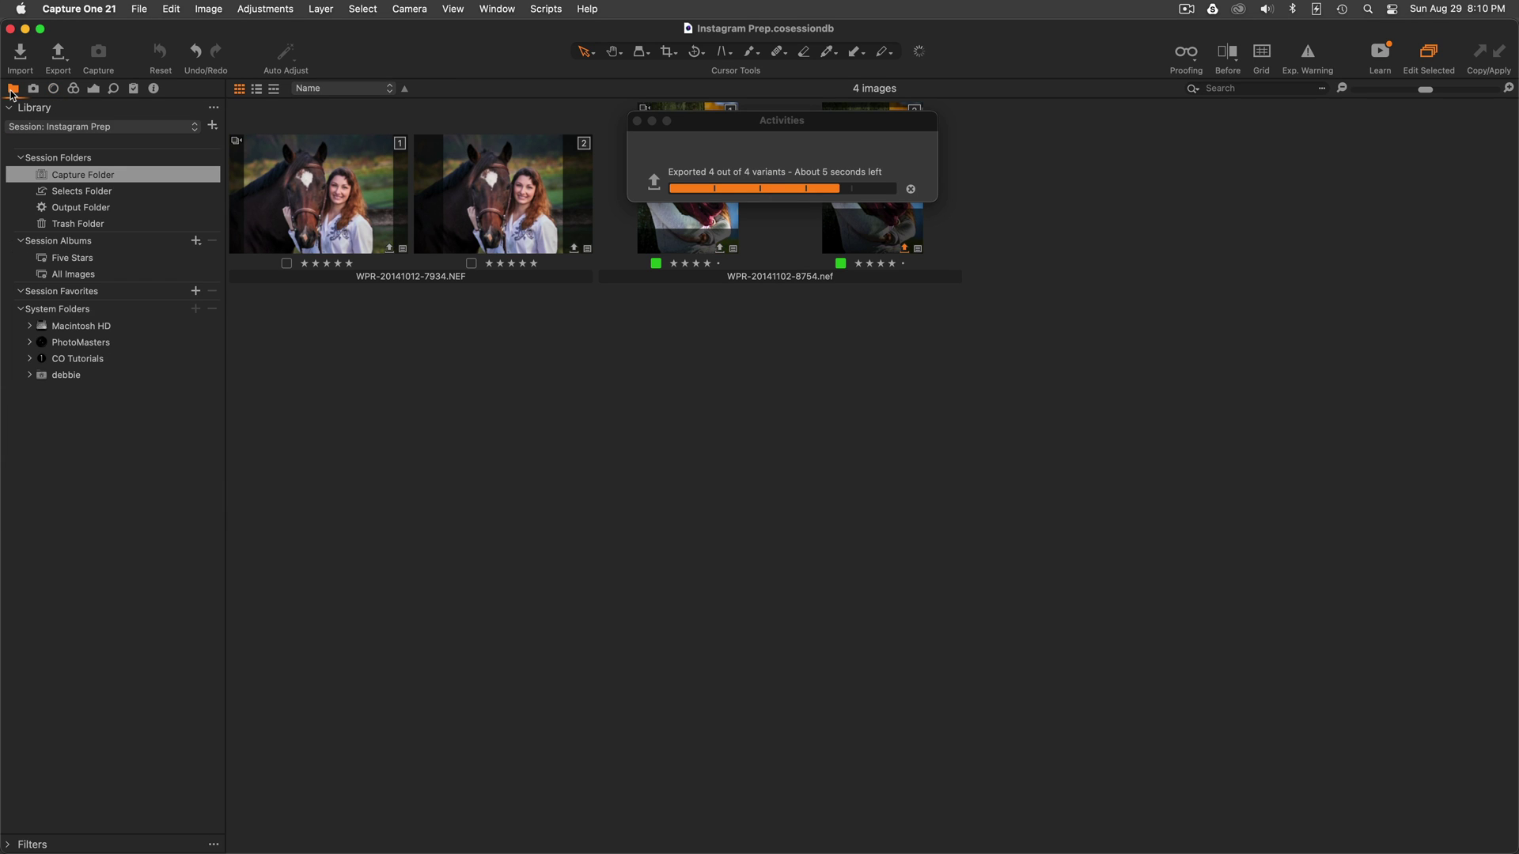
click(93, 208)
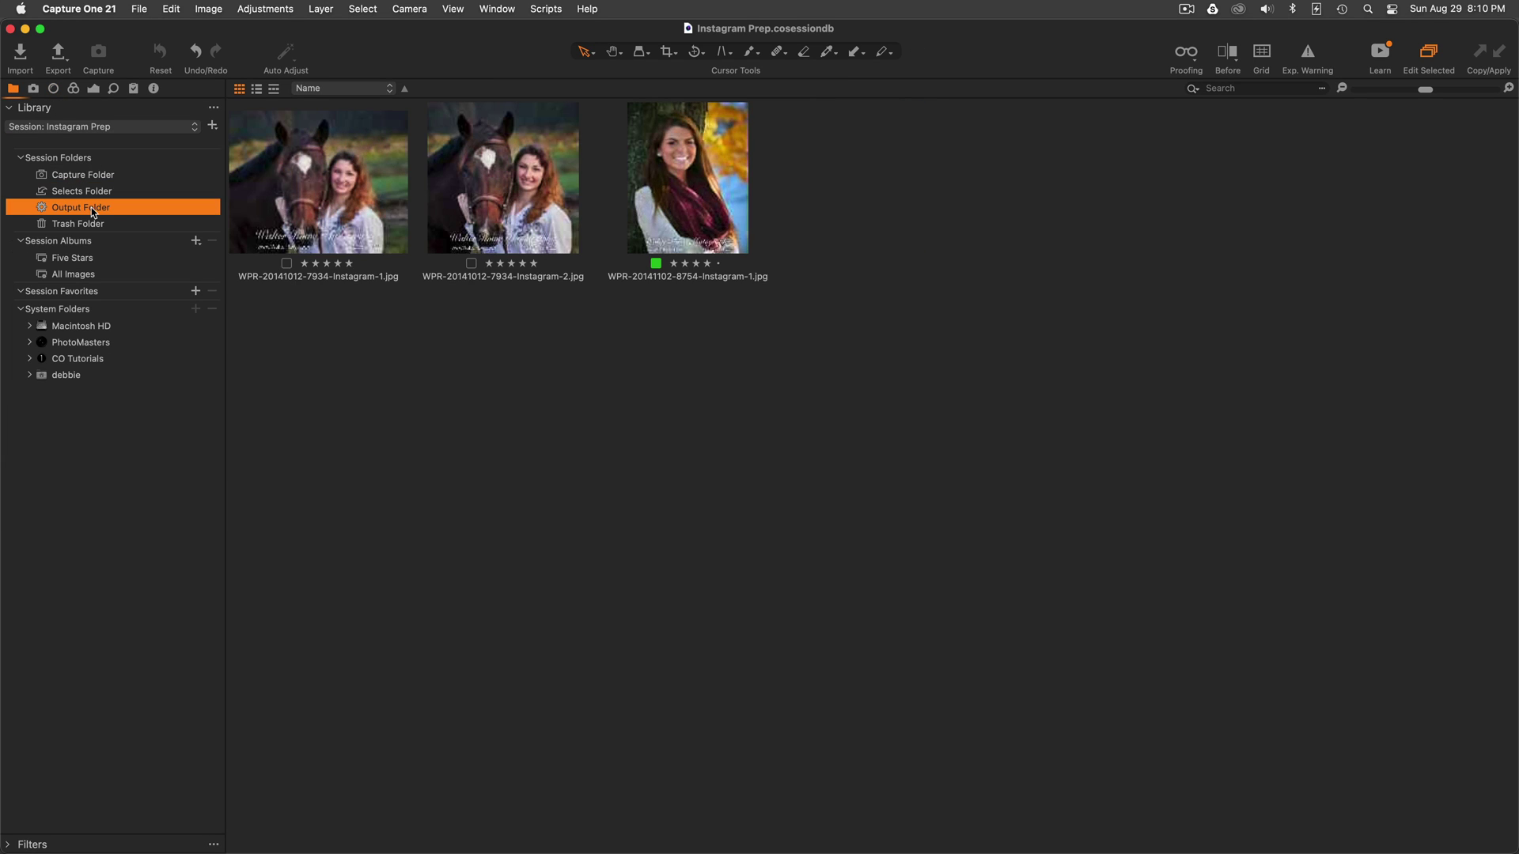
click(497, 421)
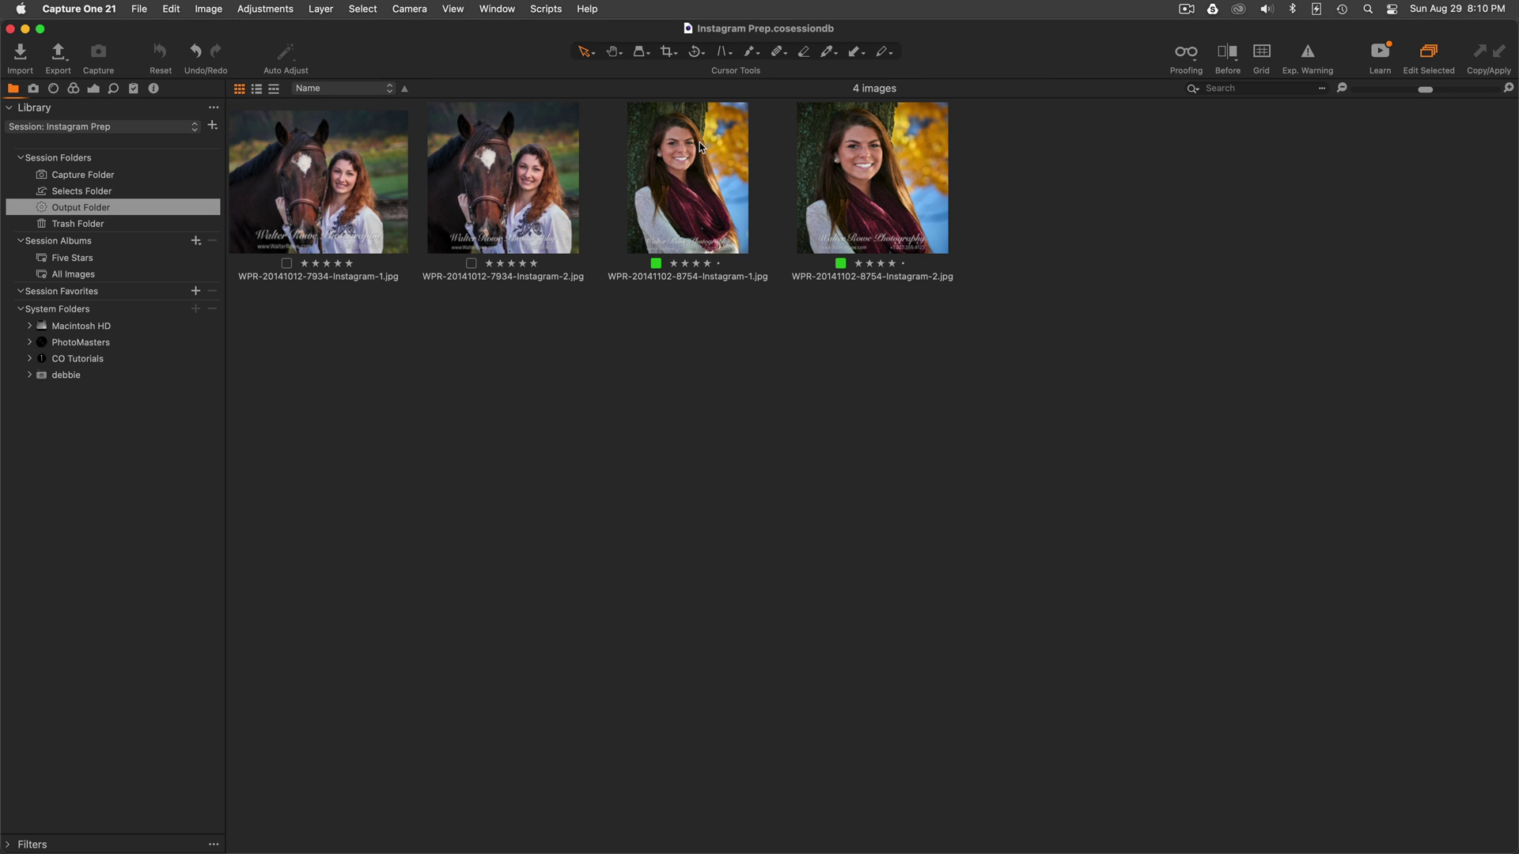
- View the exported Instagram JPEGs one after another at full size, then return to the thumbnail grid
click(352, 180)
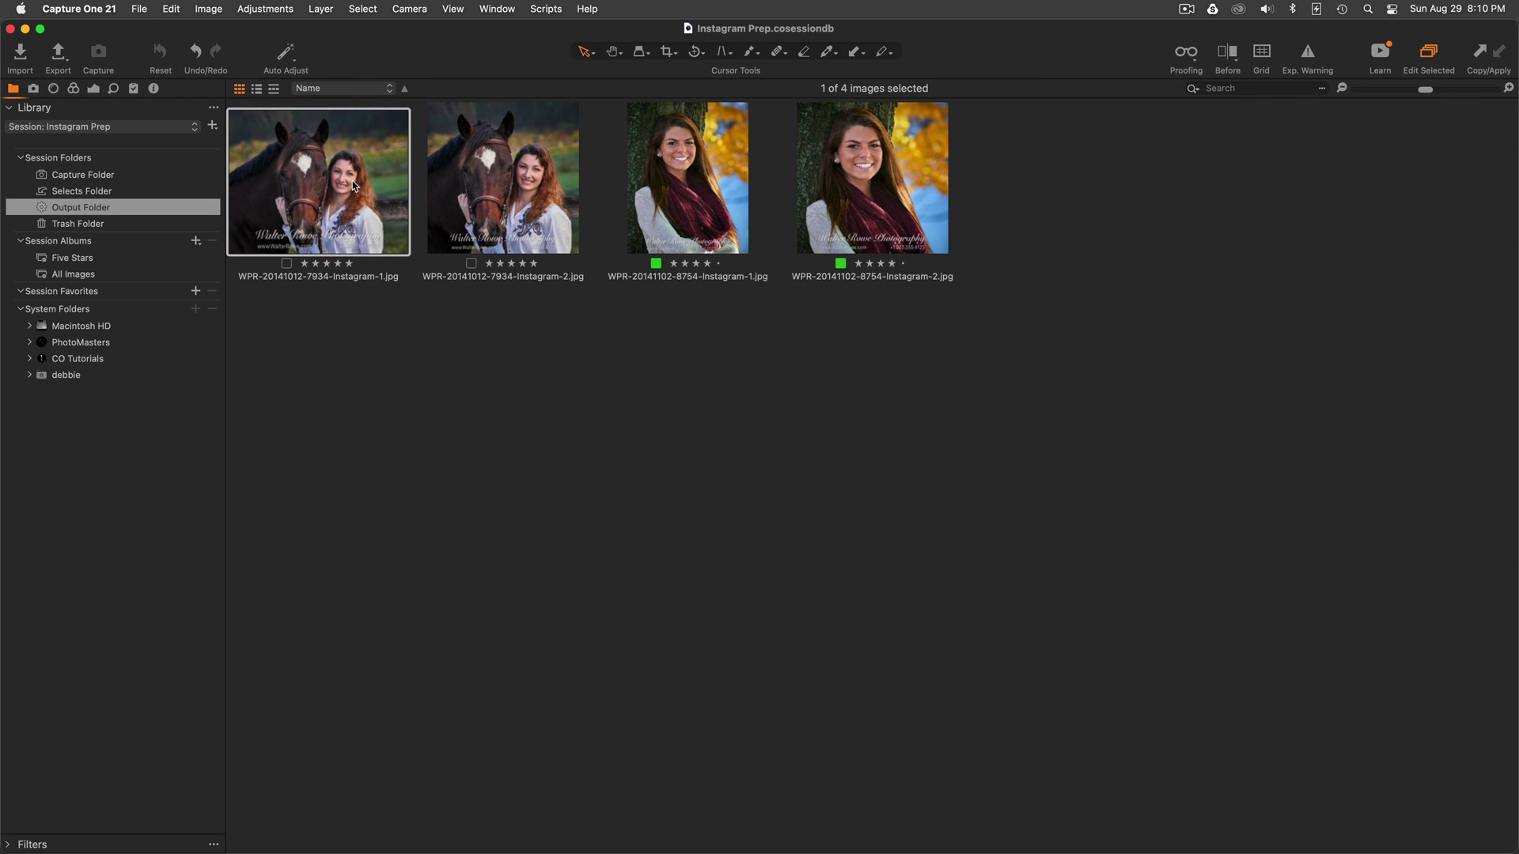
double_click(351, 181)
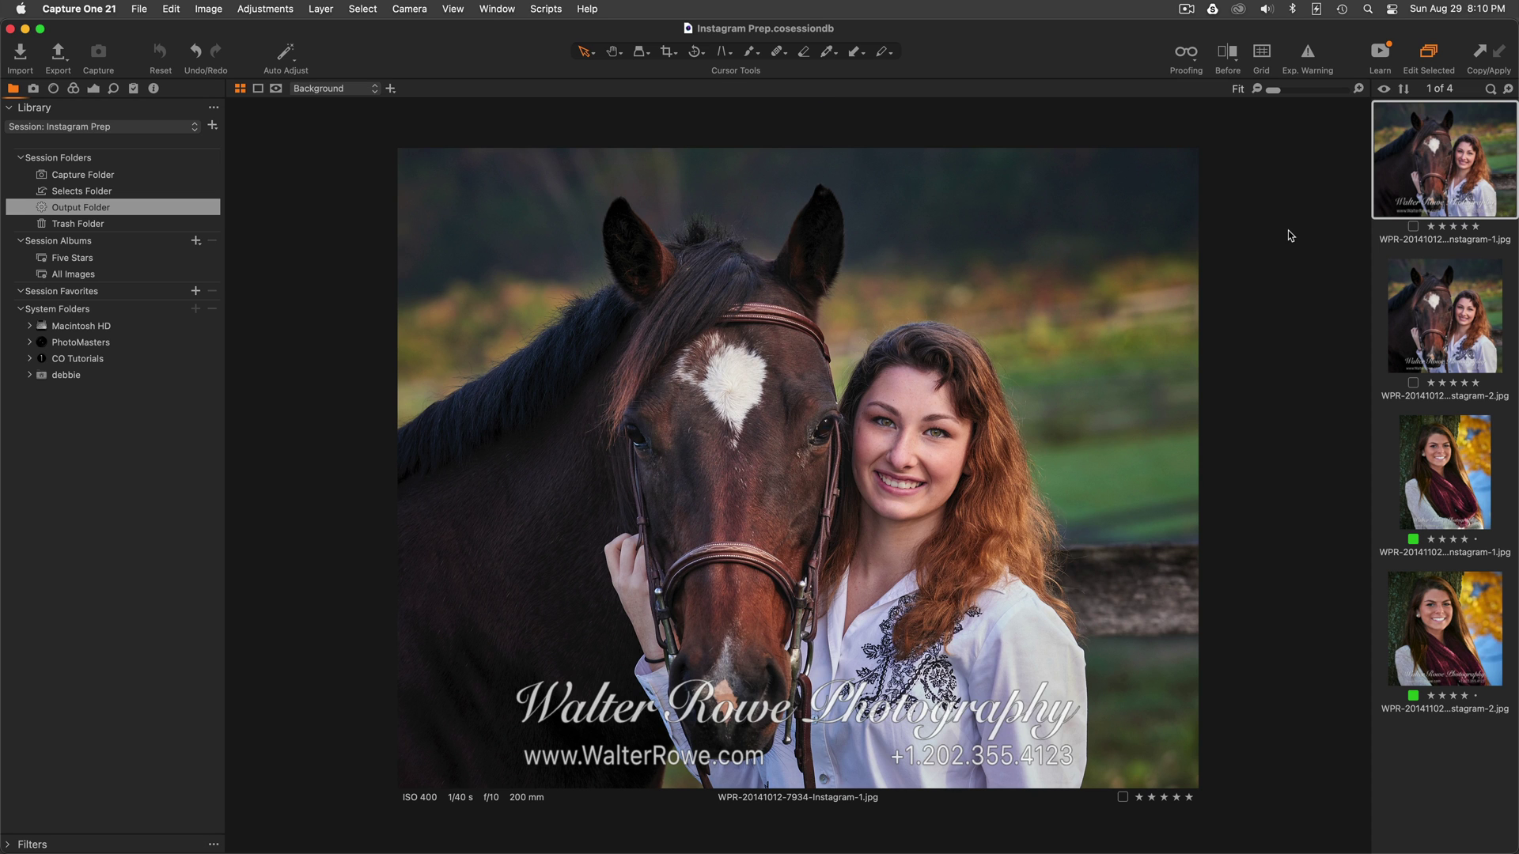
key(Down)
key(Down)
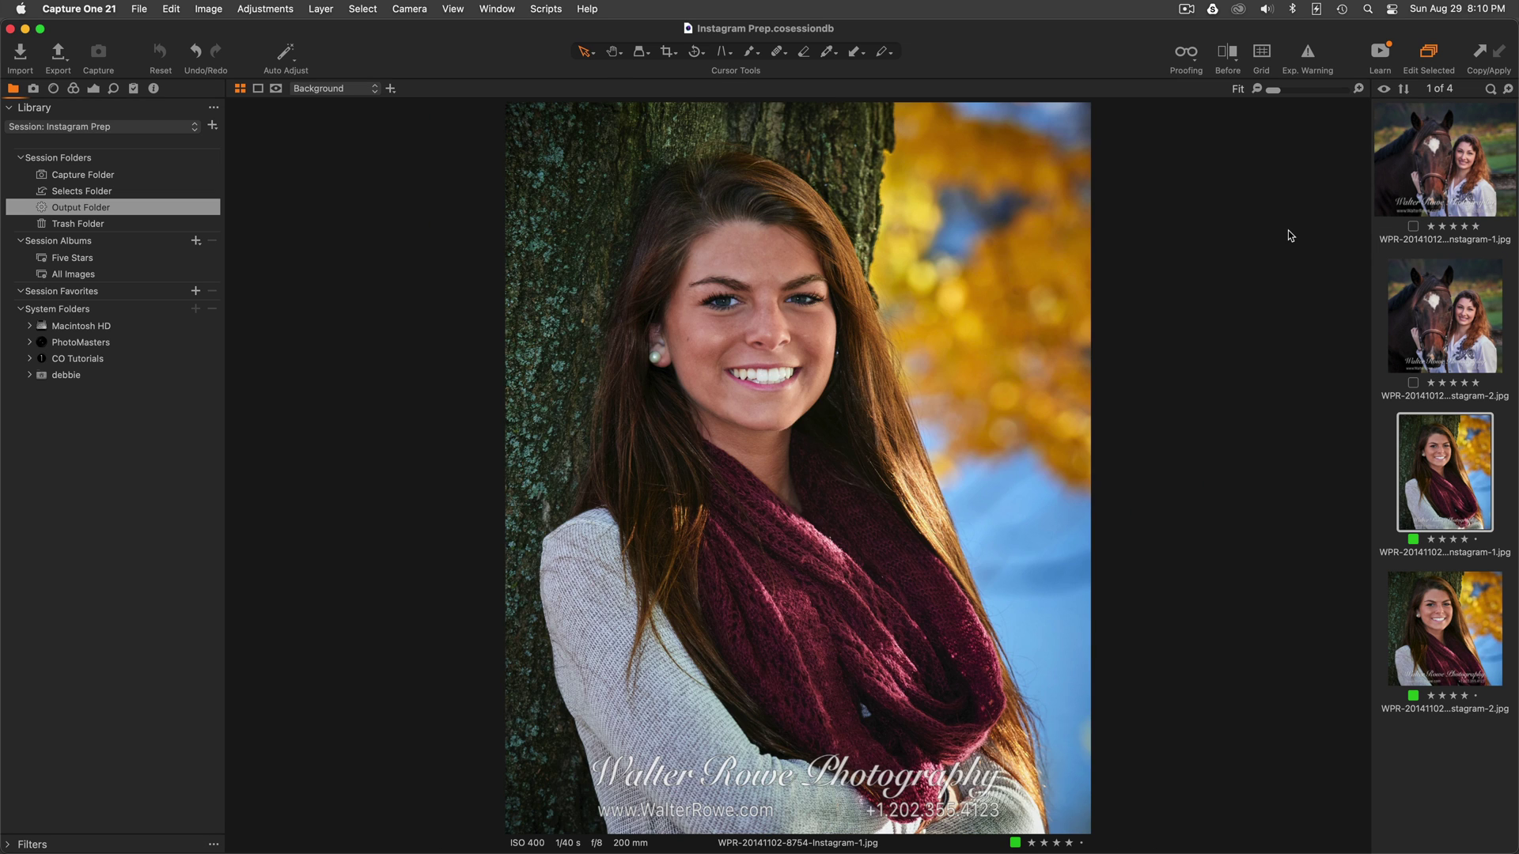
key(Down)
key(Up)
key(Up)
key(Up)
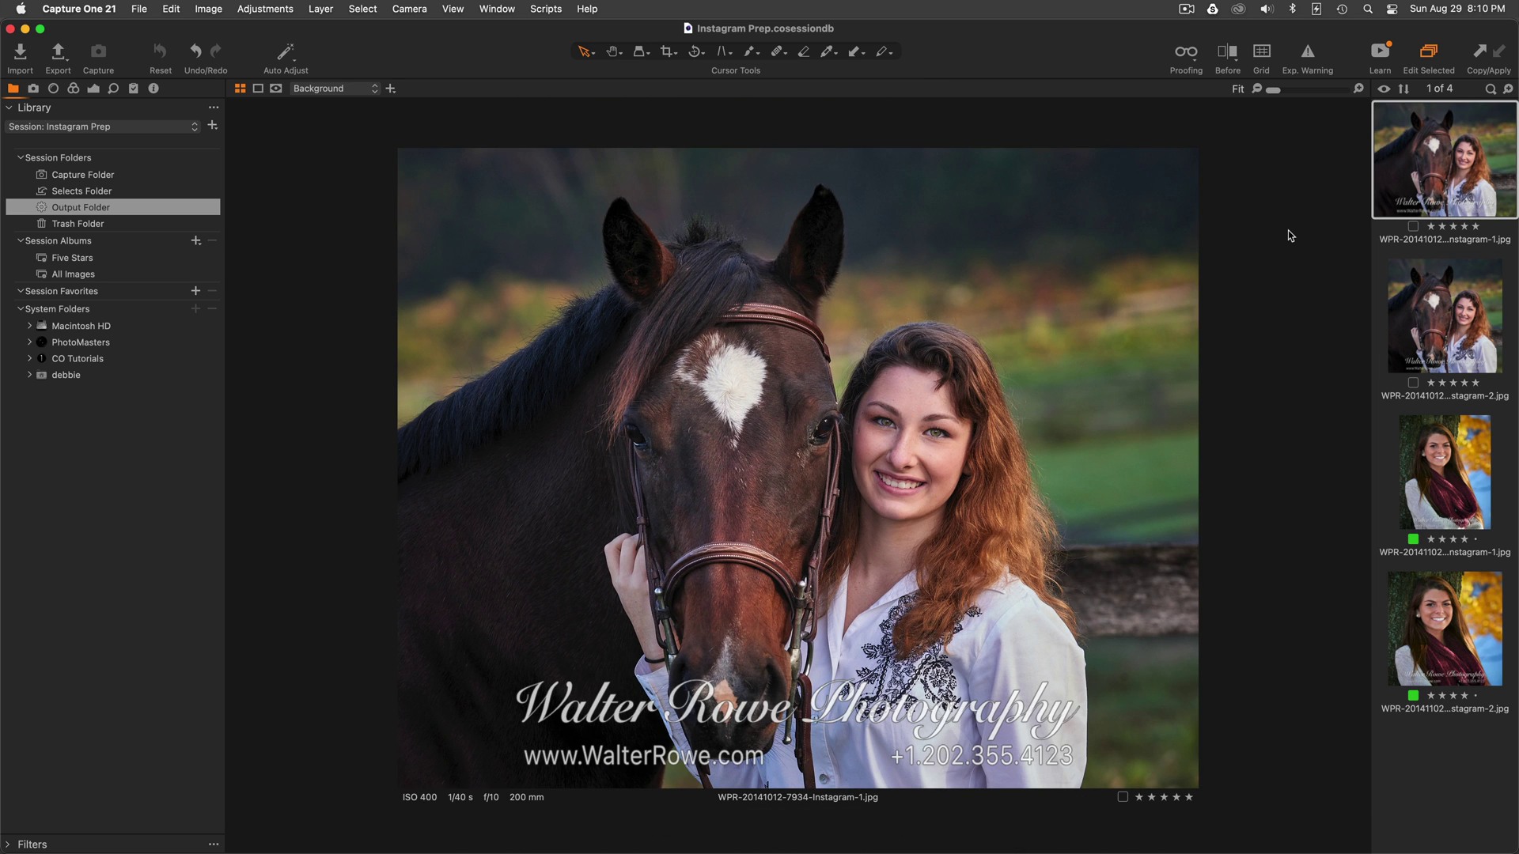
key(super+alt+v)
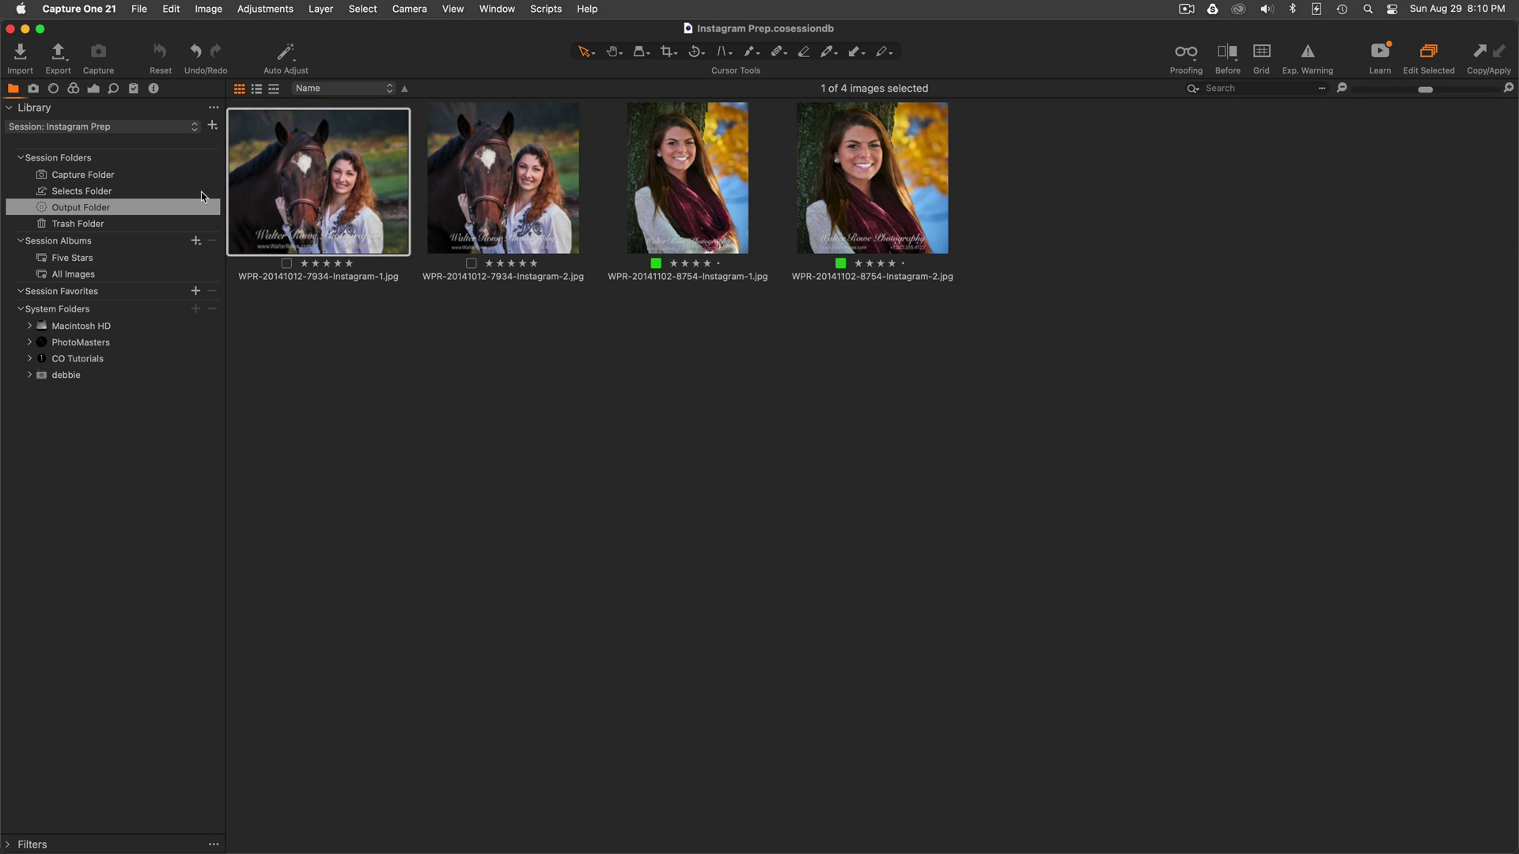
- Return to the Capture Folder and view the cropped source variants of the horse and scarf portraits at full size
click(177, 176)
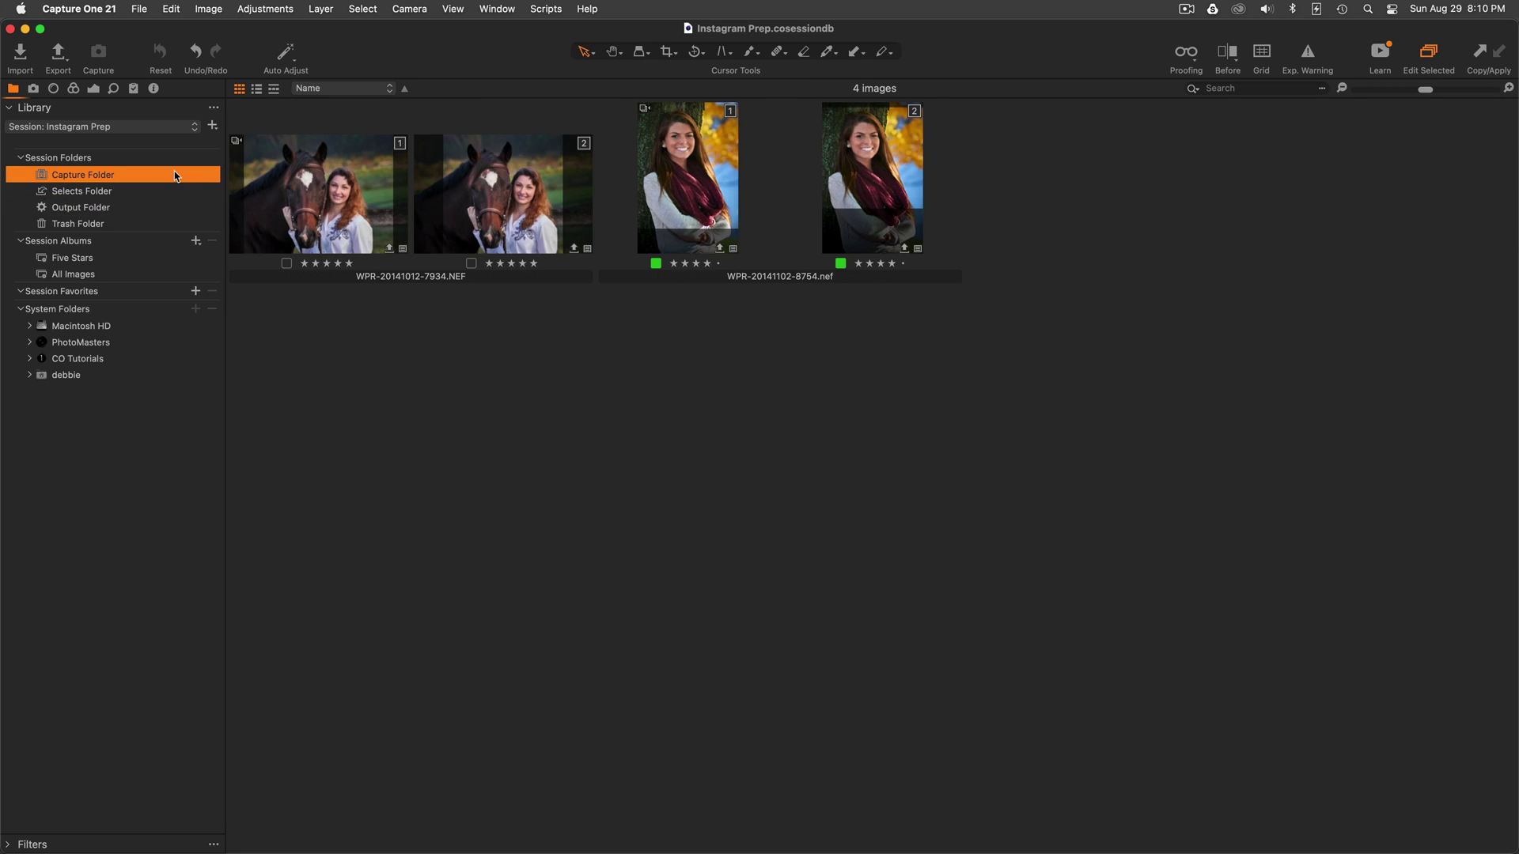
click(308, 192)
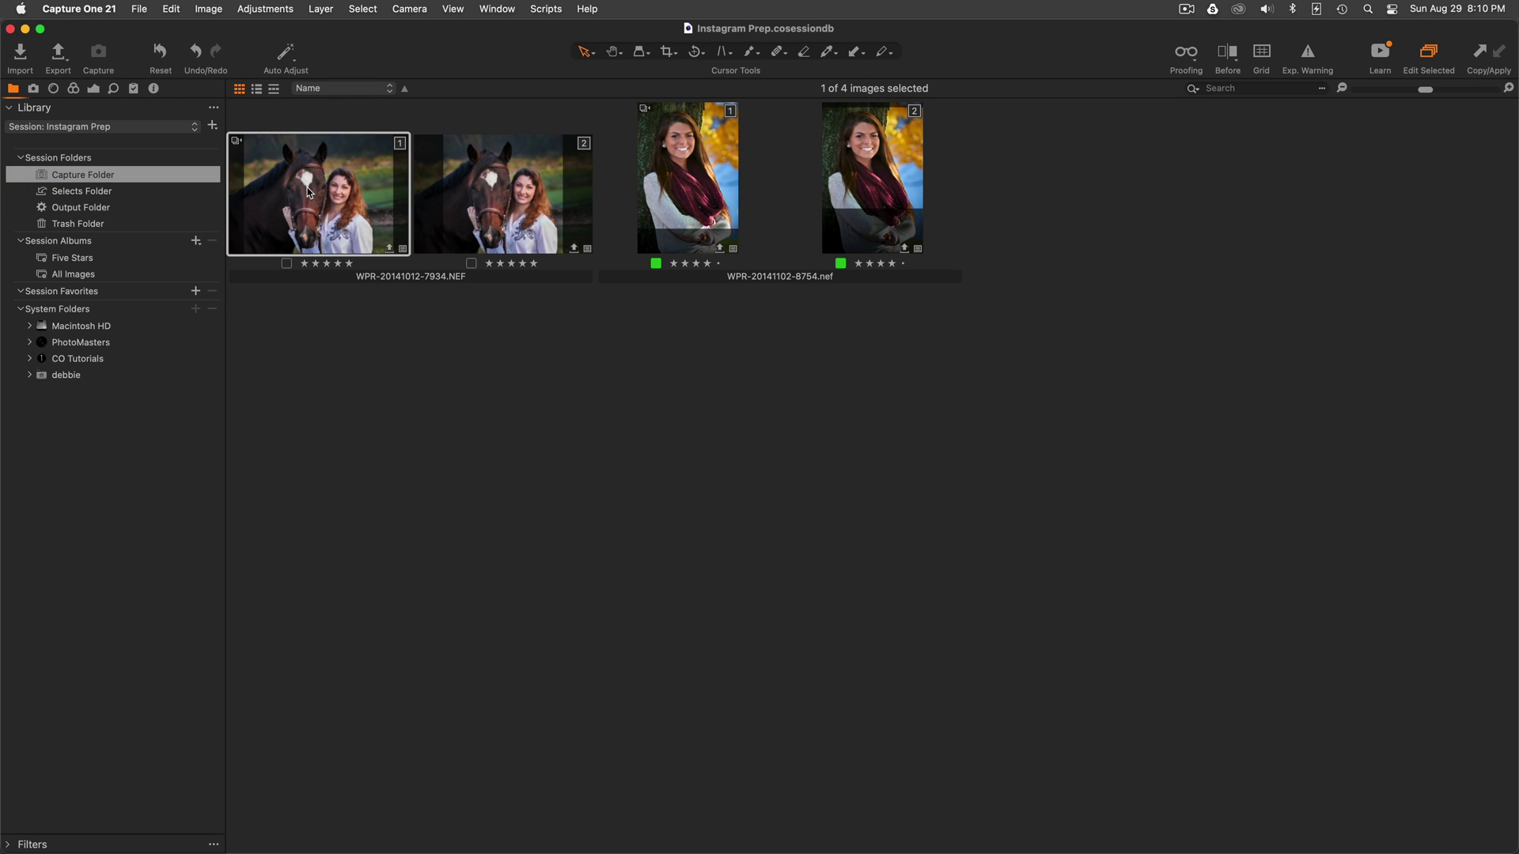
click(488, 193)
double_click(488, 193)
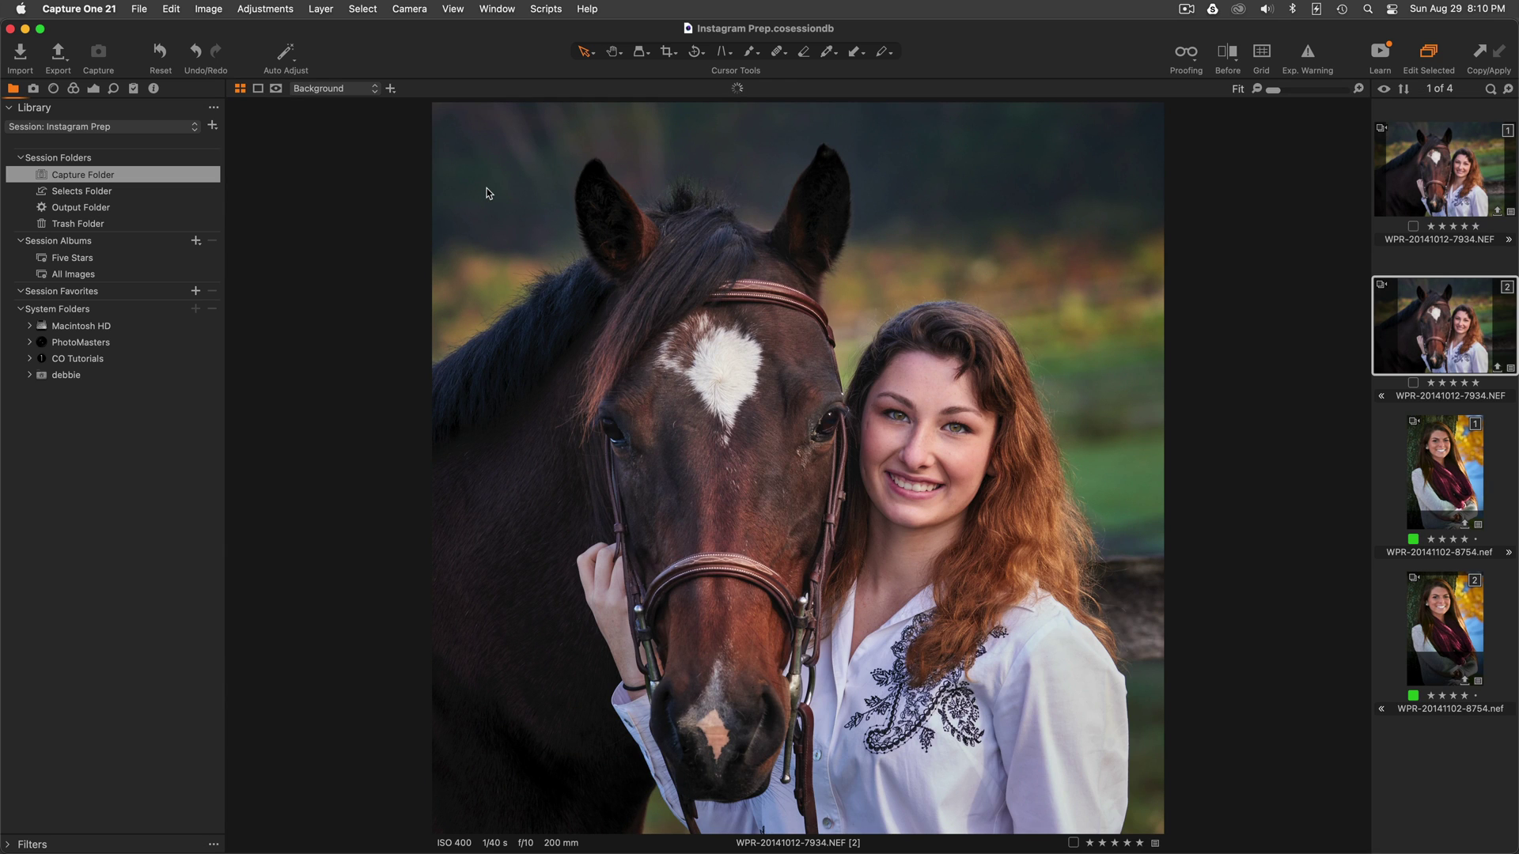
key(Left)
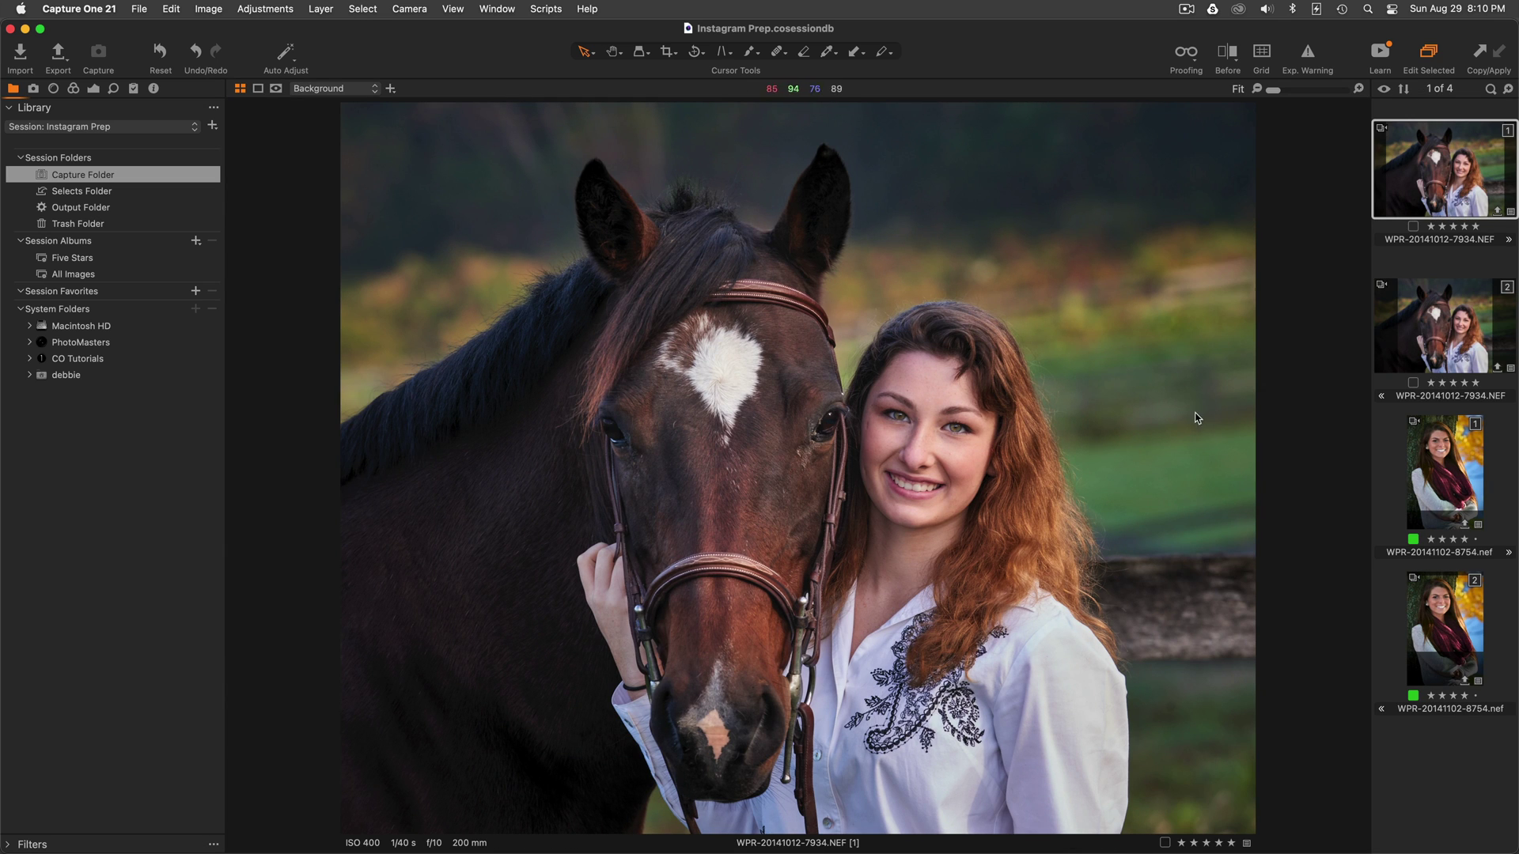
click(1443, 459)
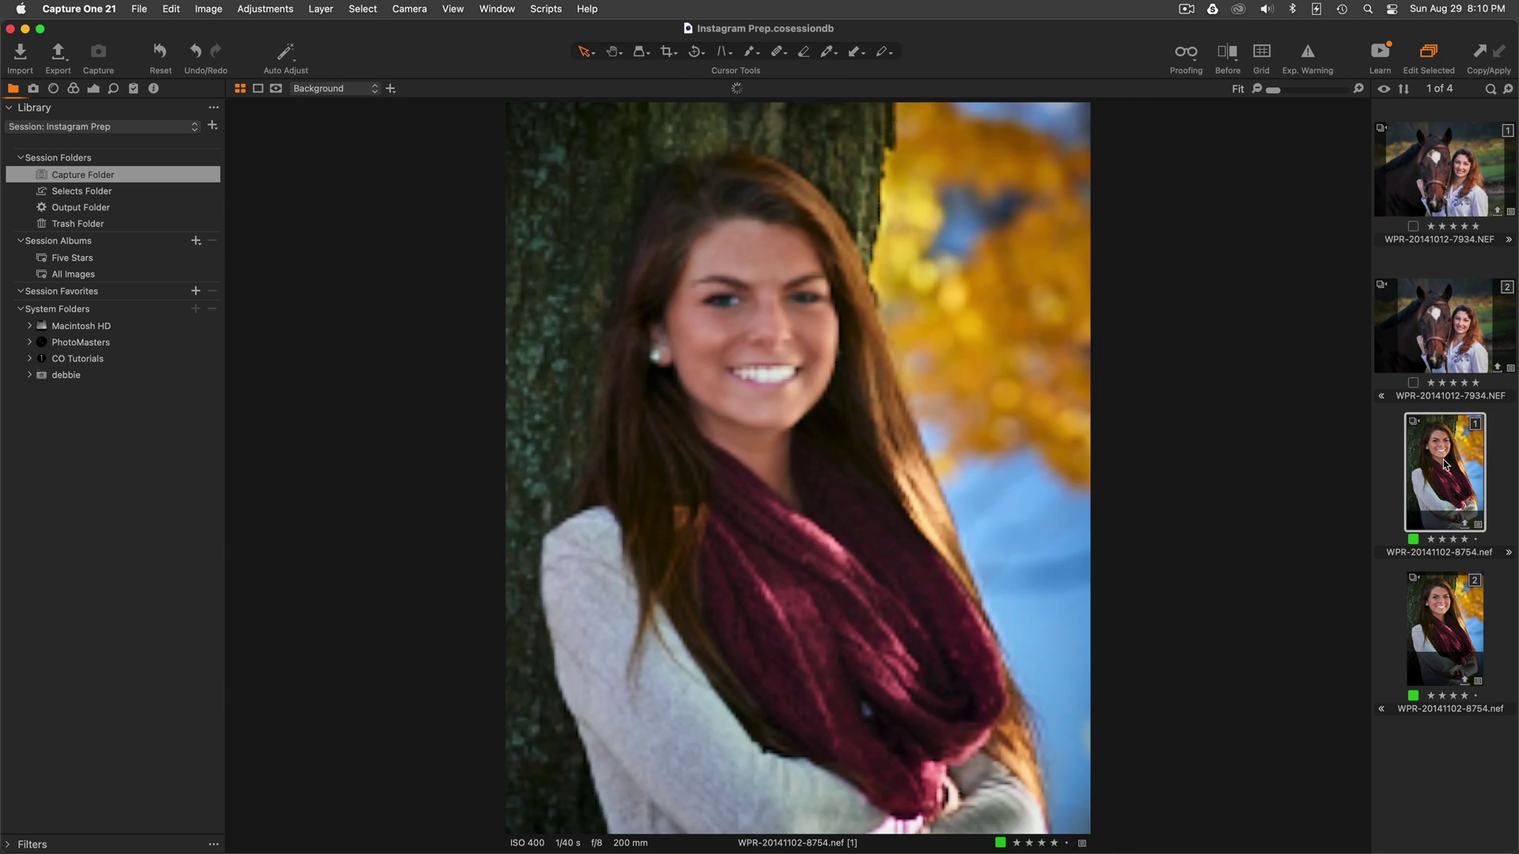